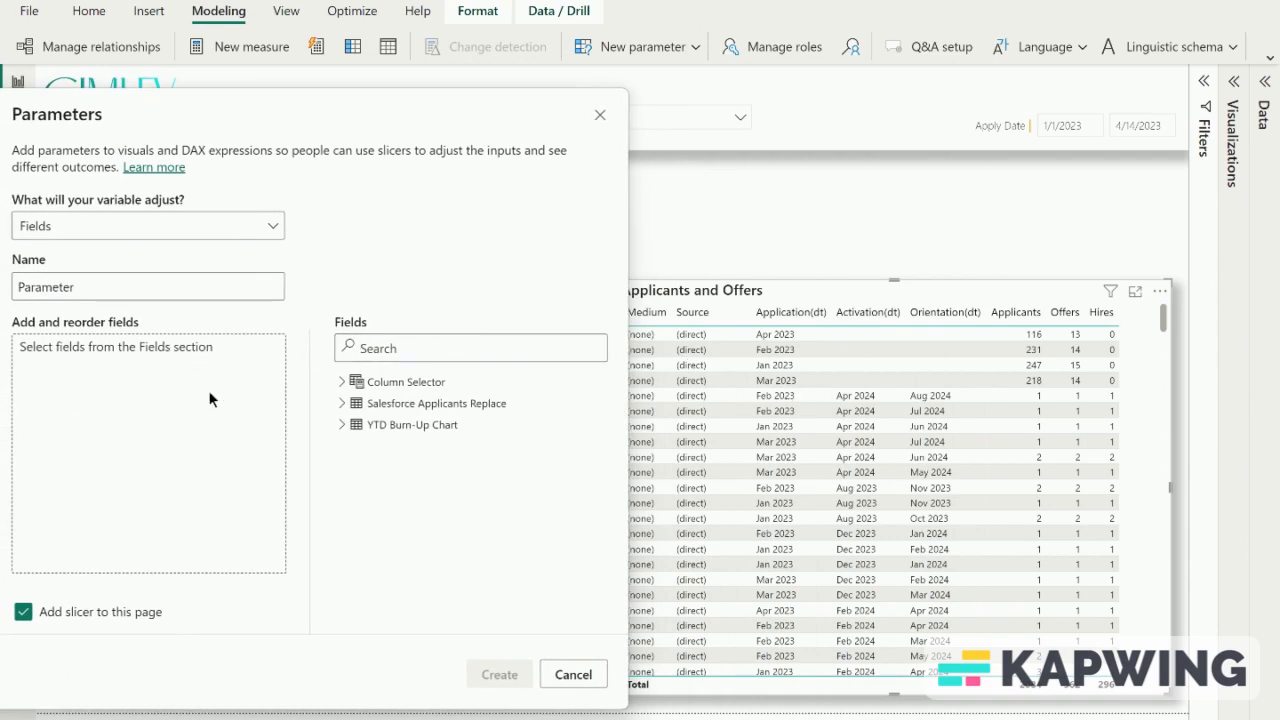
- Name the field parameter Column_param and add the Medium and Source fields to it
double_click(182, 290)
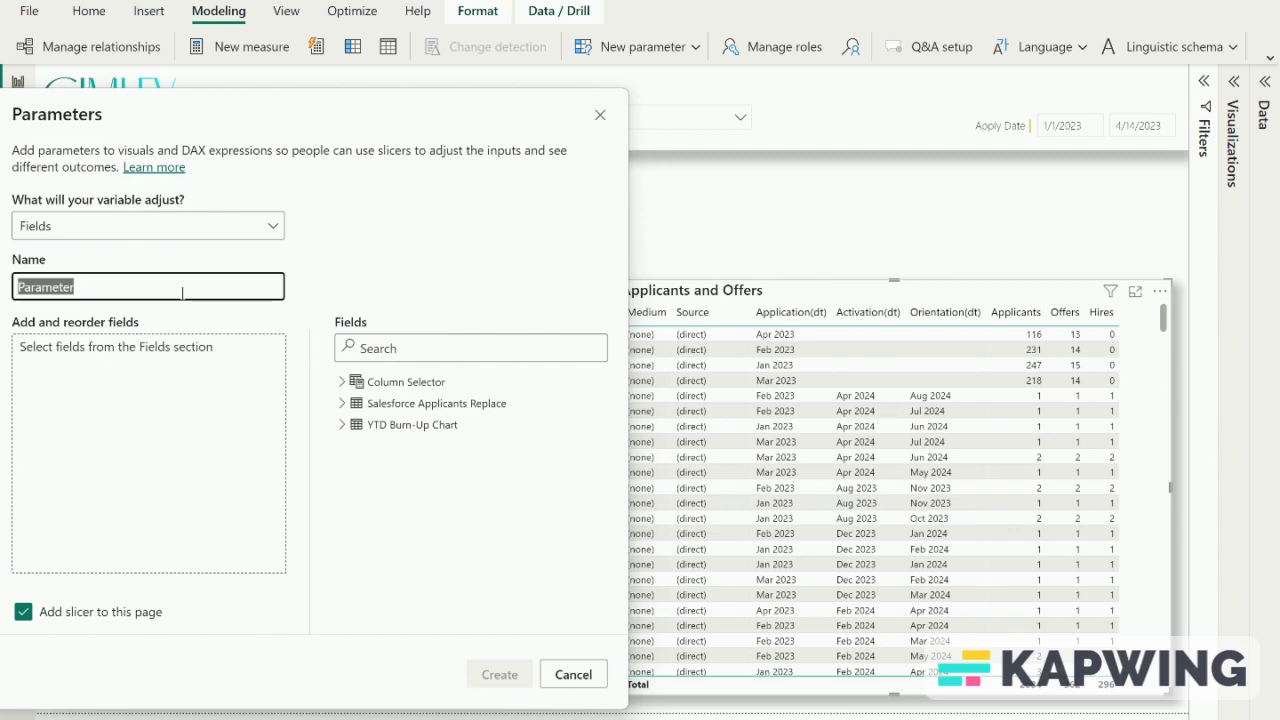
text(Column_param)
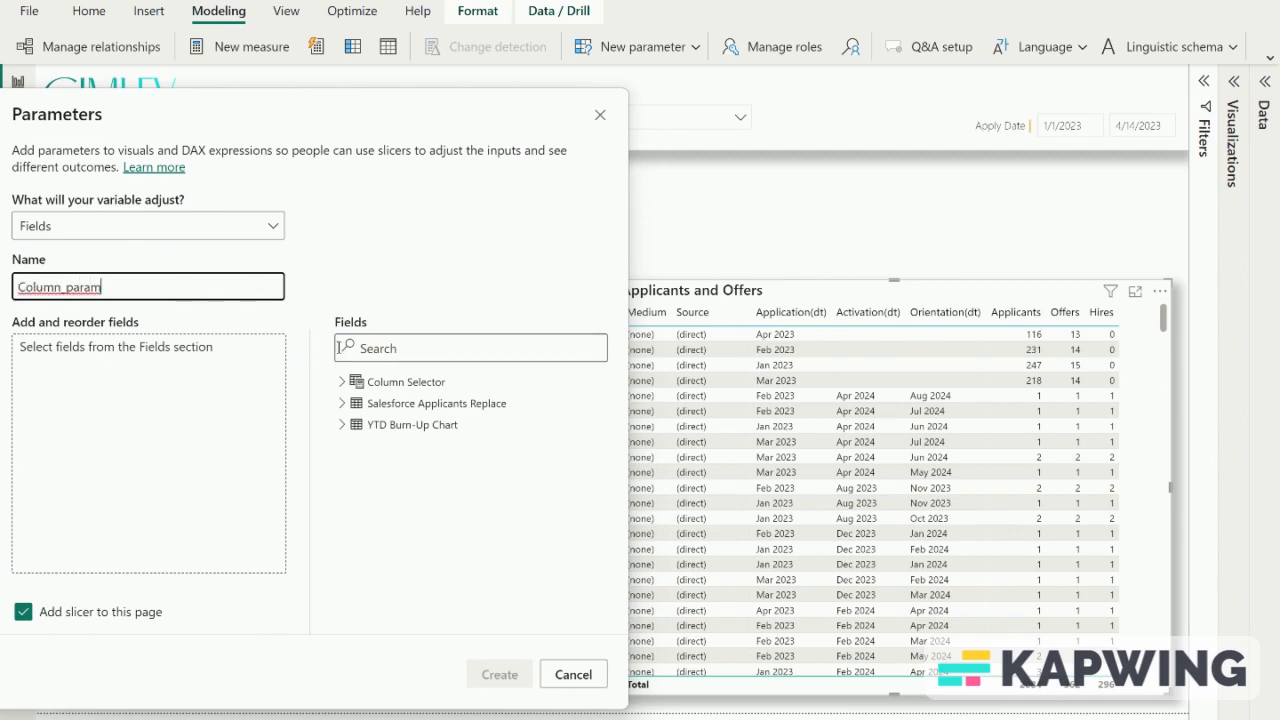
click(373, 350)
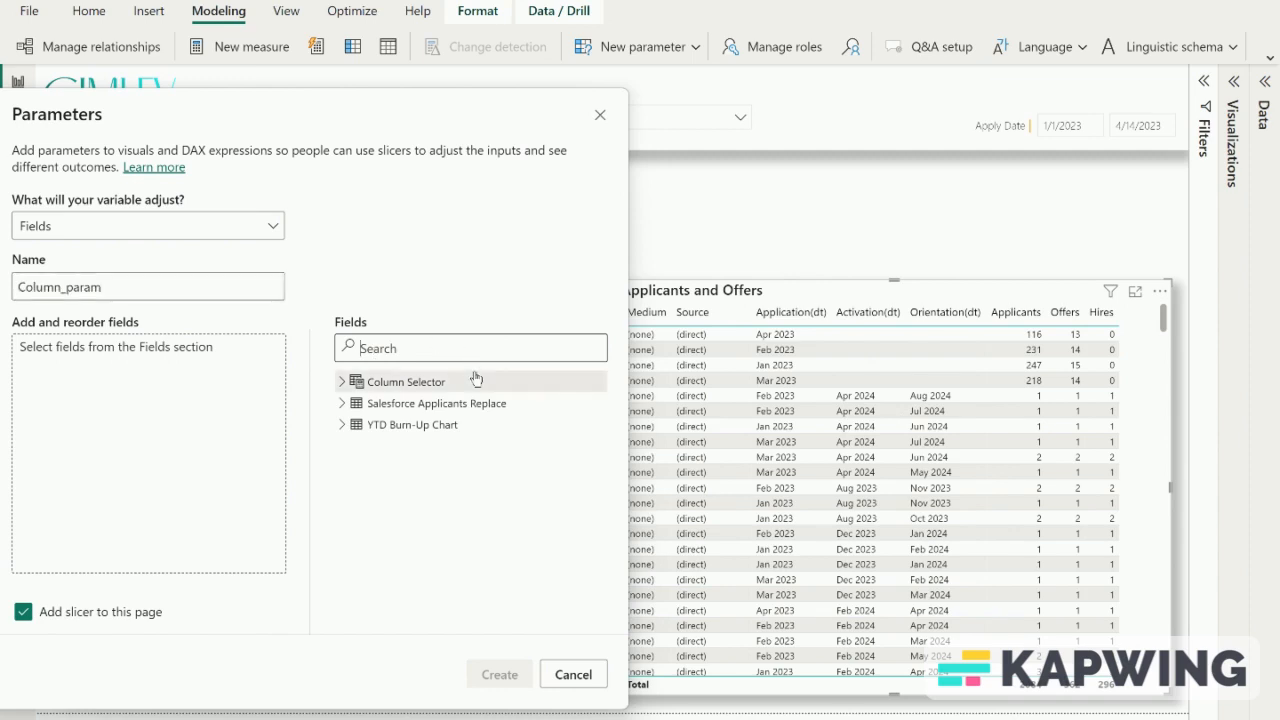
text(med)
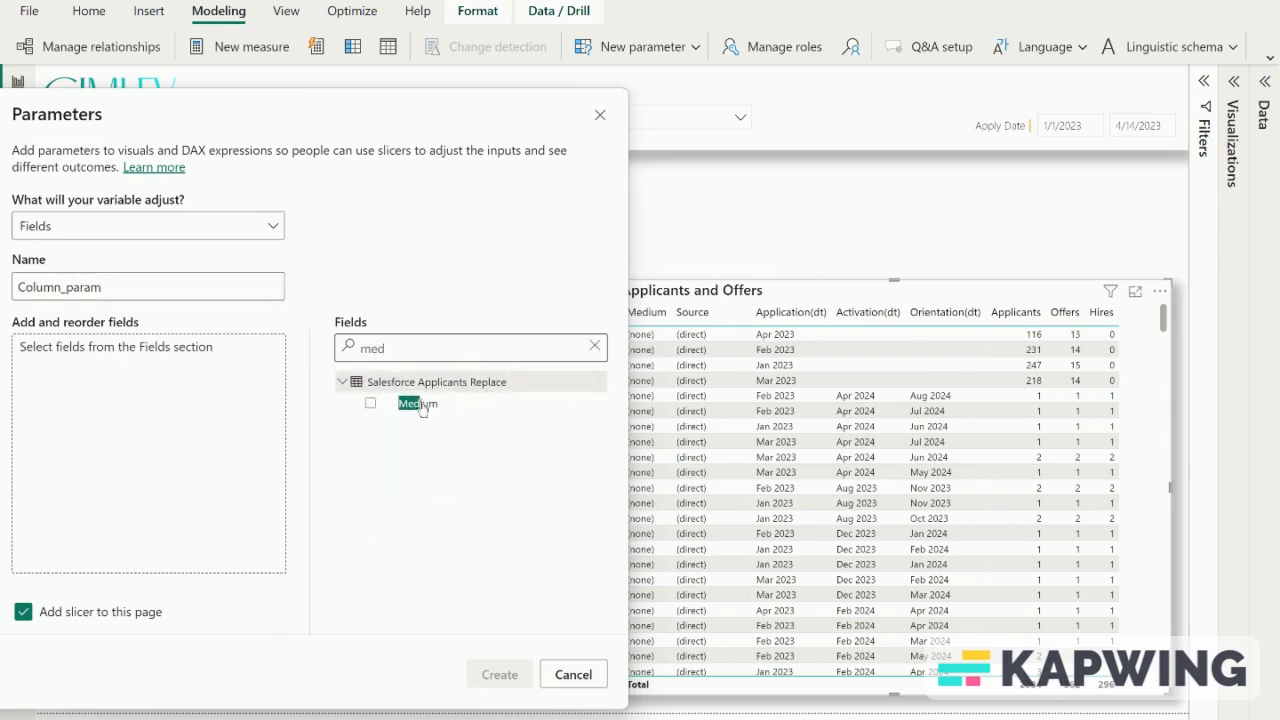
click(370, 404)
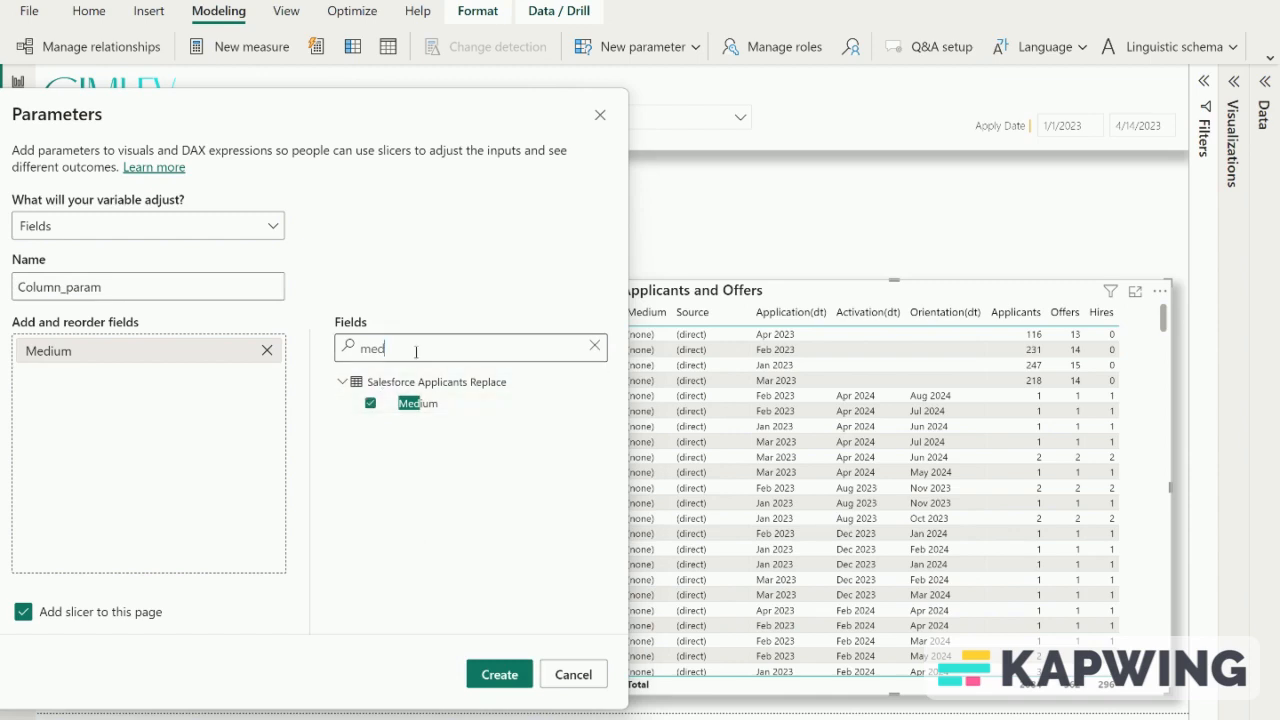
key(ctrl+a)
text(sour)
click(370, 404)
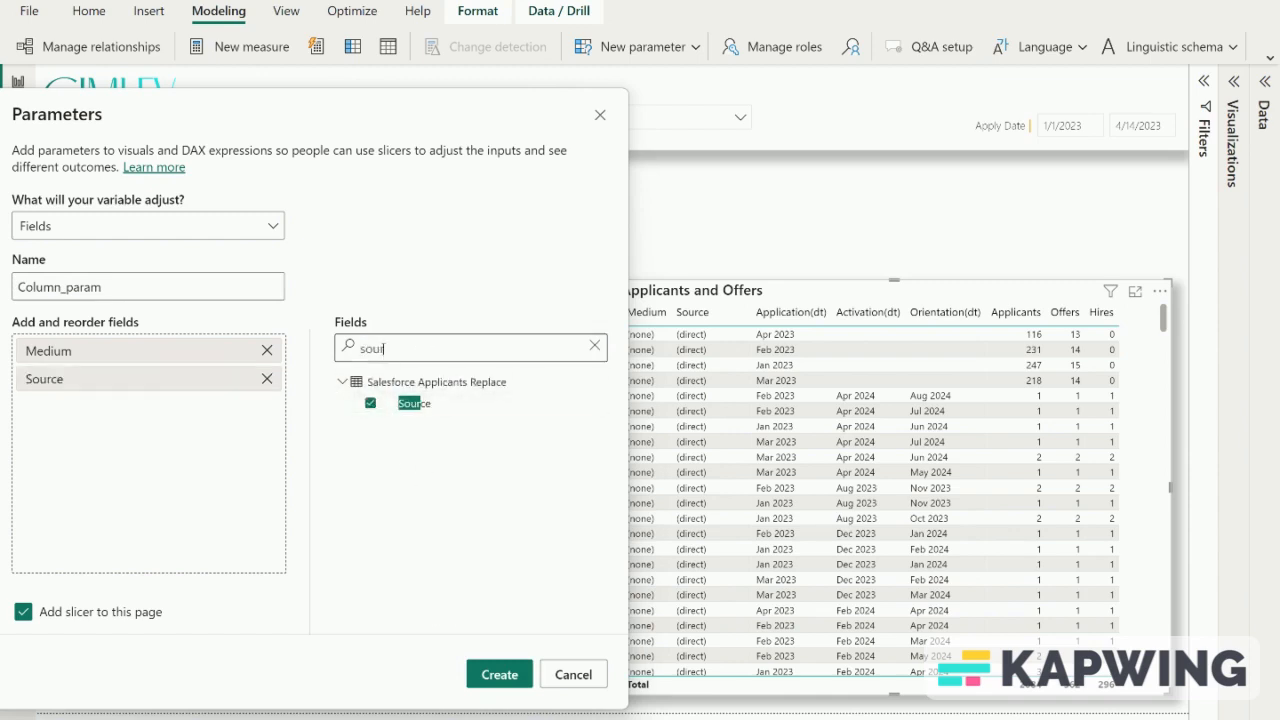
- Add the Activation(dt), Application(dt) and Orientation(dt) fields to the parameter
double_click(383, 348)
text(dt)
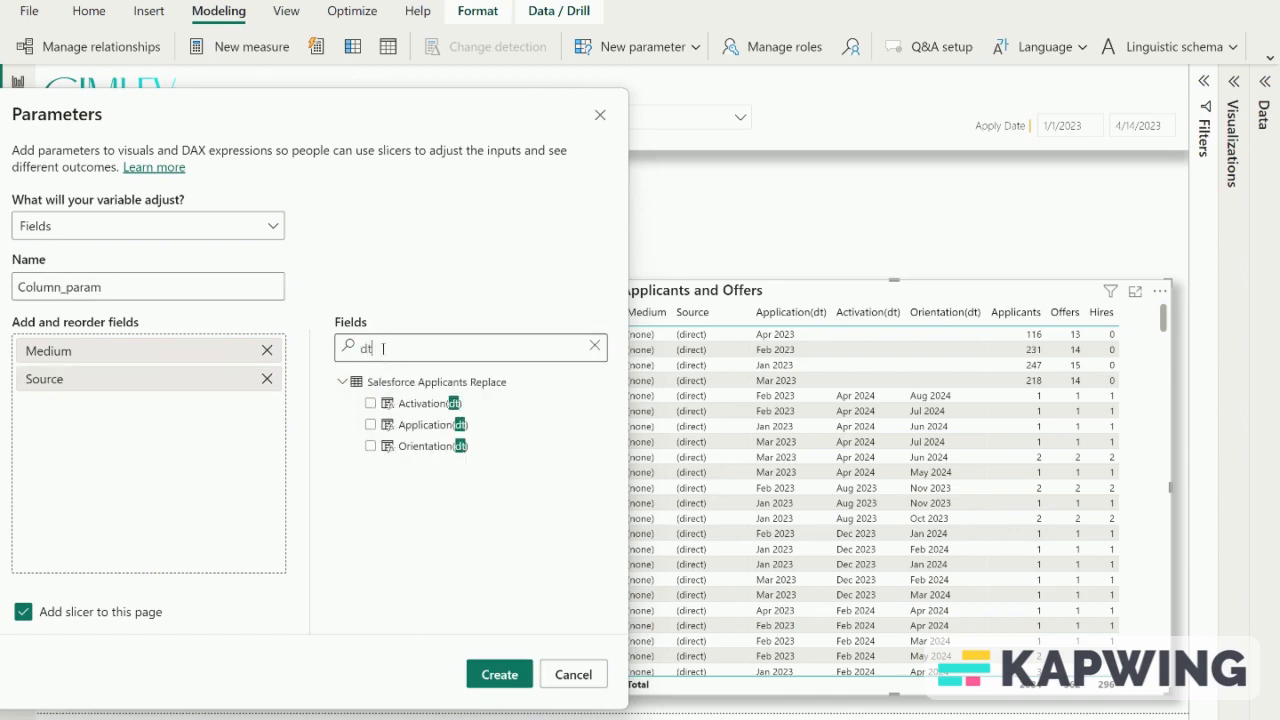
click(370, 403)
click(370, 424)
click(370, 446)
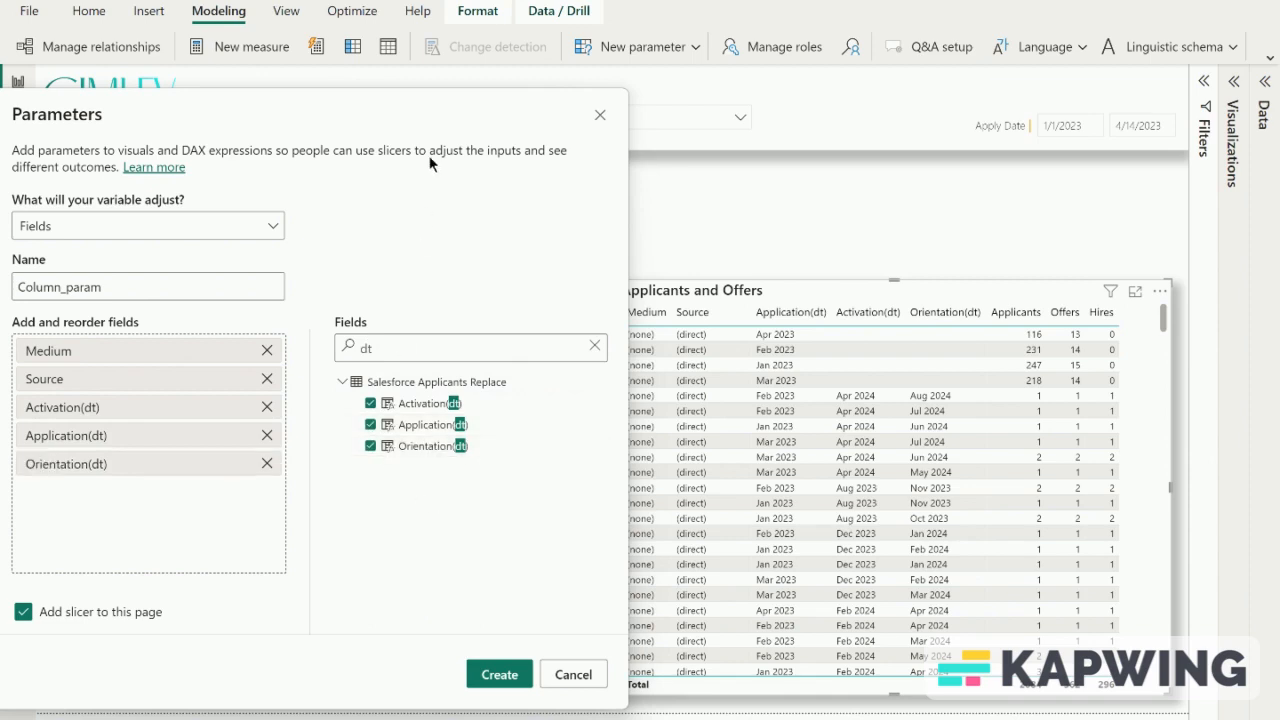
- Rename the Activation(dt) entry in the parameter's field list to Activation Date
double_click(92, 411)
key(End)
key(BackSpace)
key(BackSpace)
key(BackSpace)
key(BackSpace)
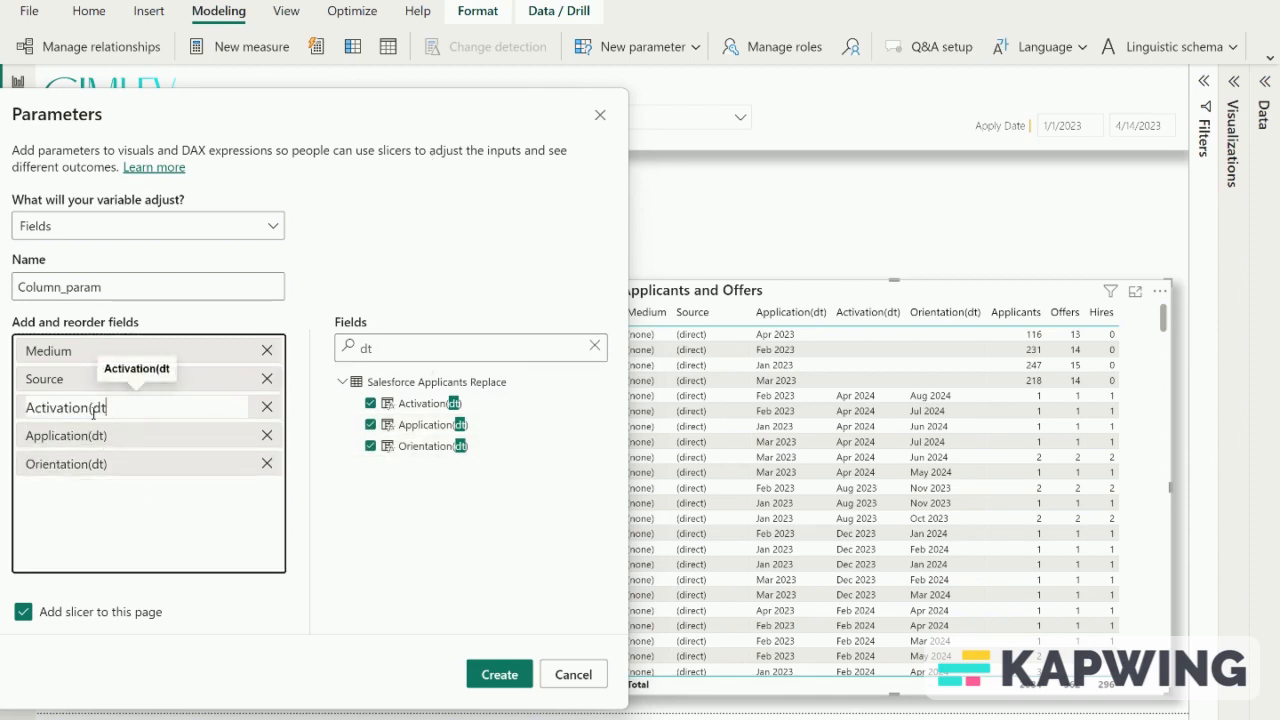
text(Date)
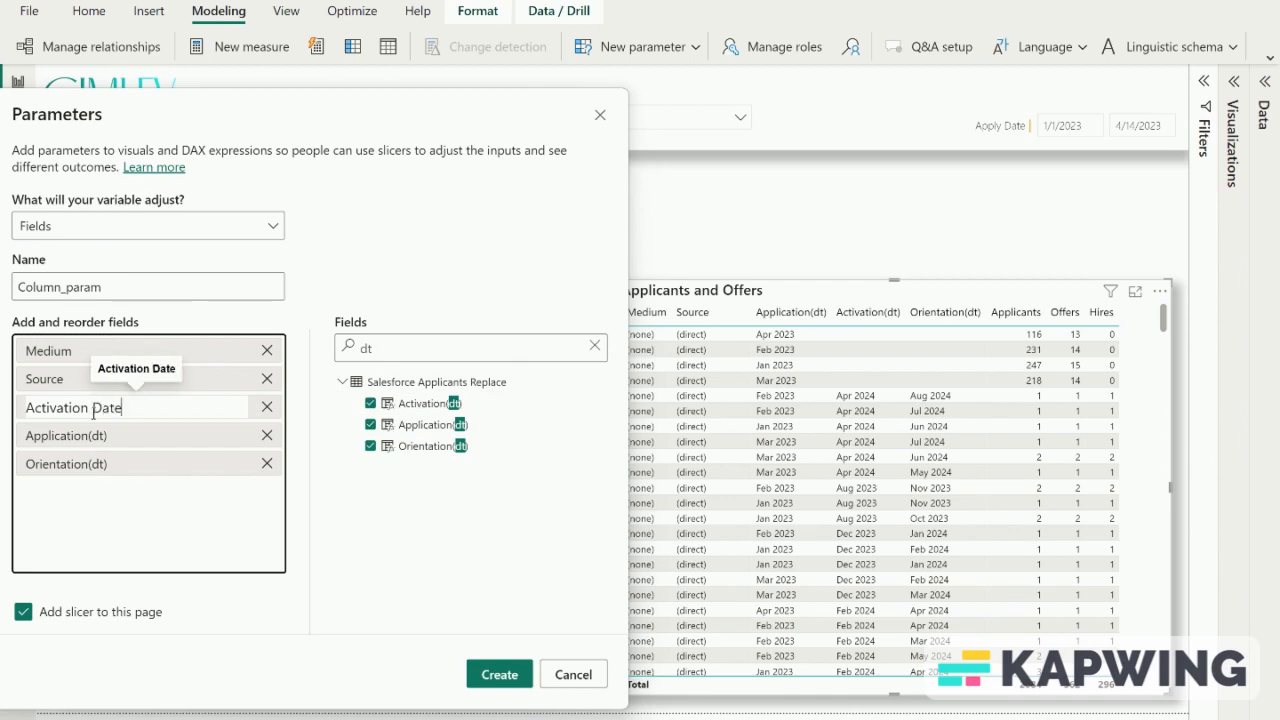
key(Return)
- Rename the Application(dt) entry in the parameter's field list to Application Date
double_click(105, 434)
key(BackSpace)
key(BackSpace)
key(BackSpace)
key(BackSpace)
text(Date)
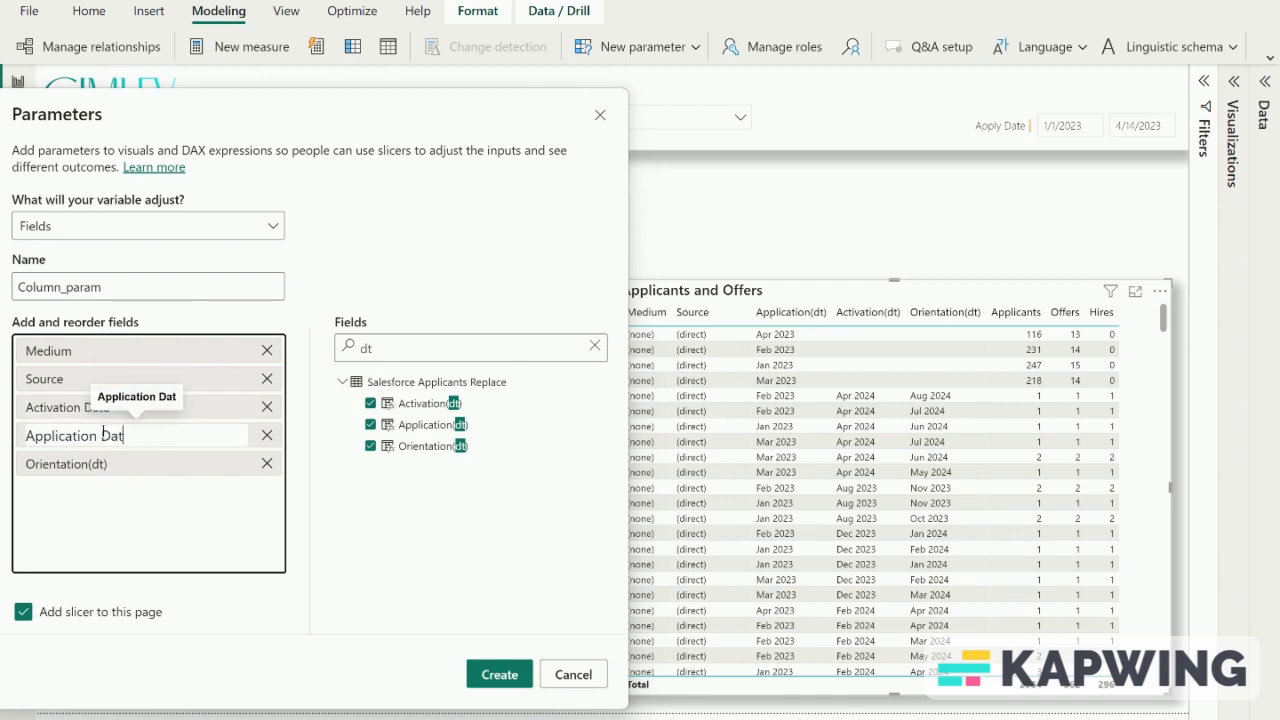
key(Return)
- Rename the Orientation(dt) entry in the parameter's field list to Orientation Date
double_click(105, 464)
key(BackSpace)
key(BackSpace)
key(BackSpace)
key(BackSpace)
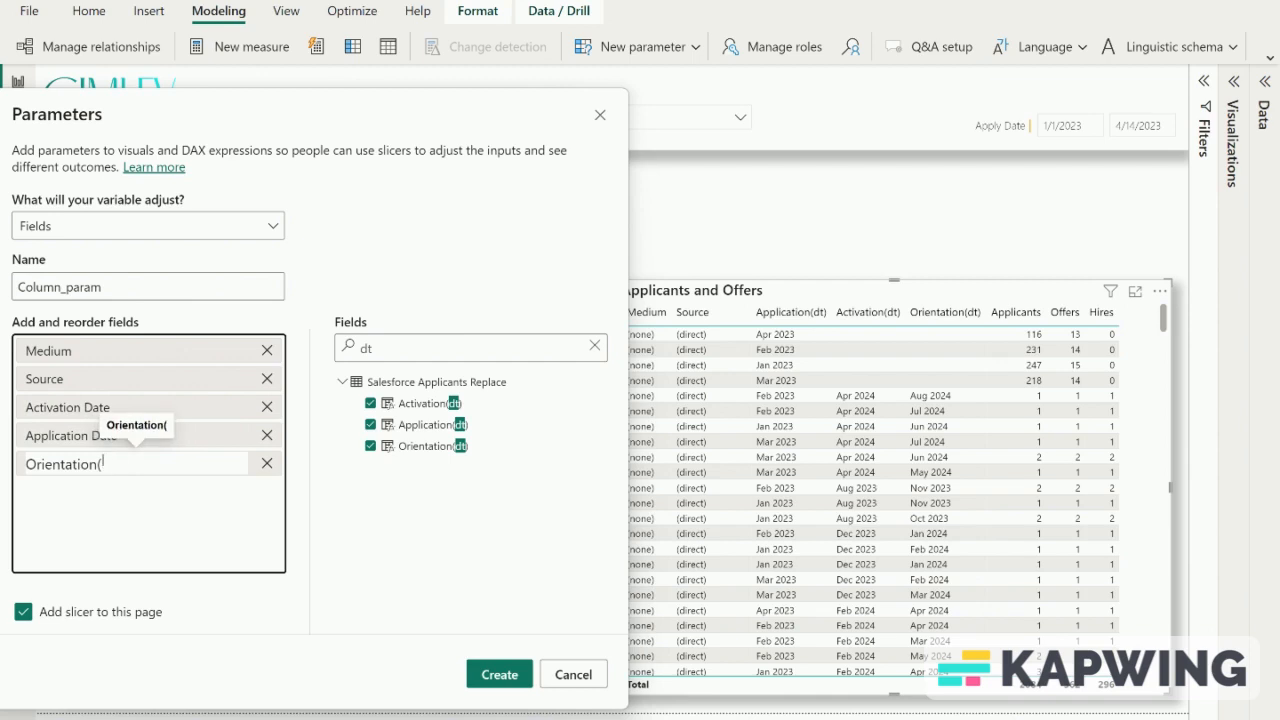
text(Date)
key(Return)
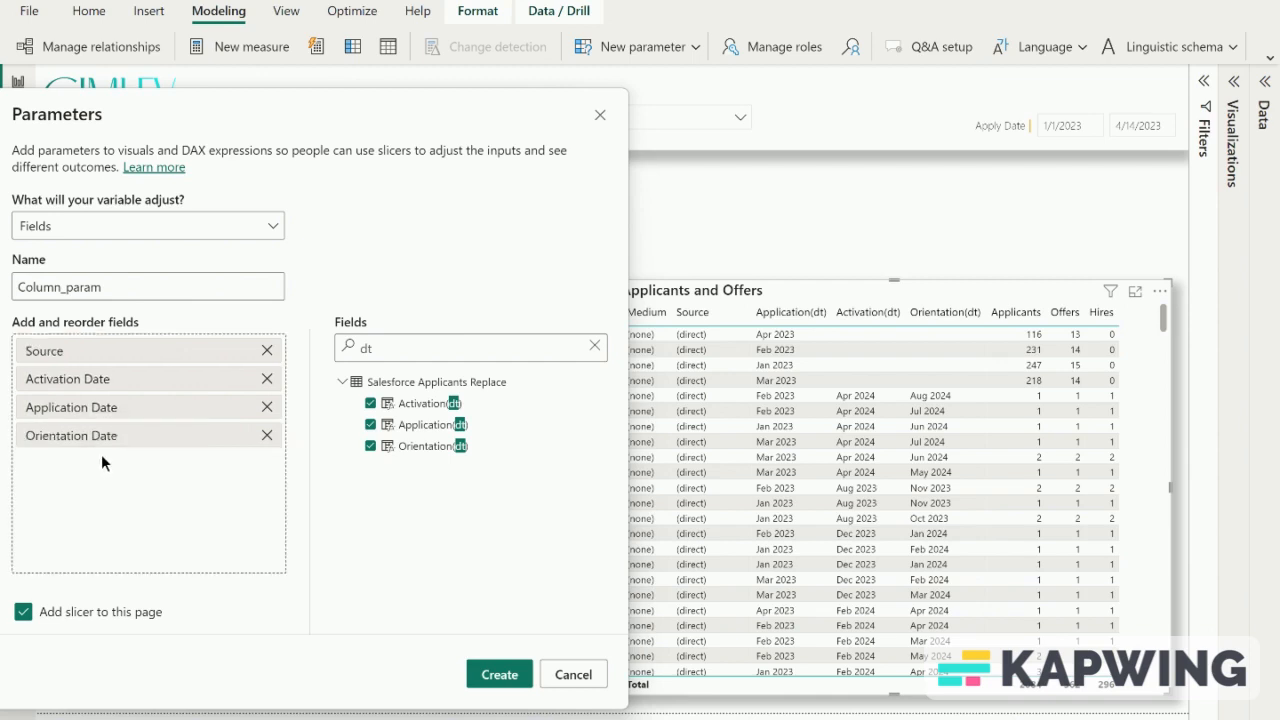
- Add the Medium field again, place it first in the field list, and create the parameter with its slicer
click(406, 357)
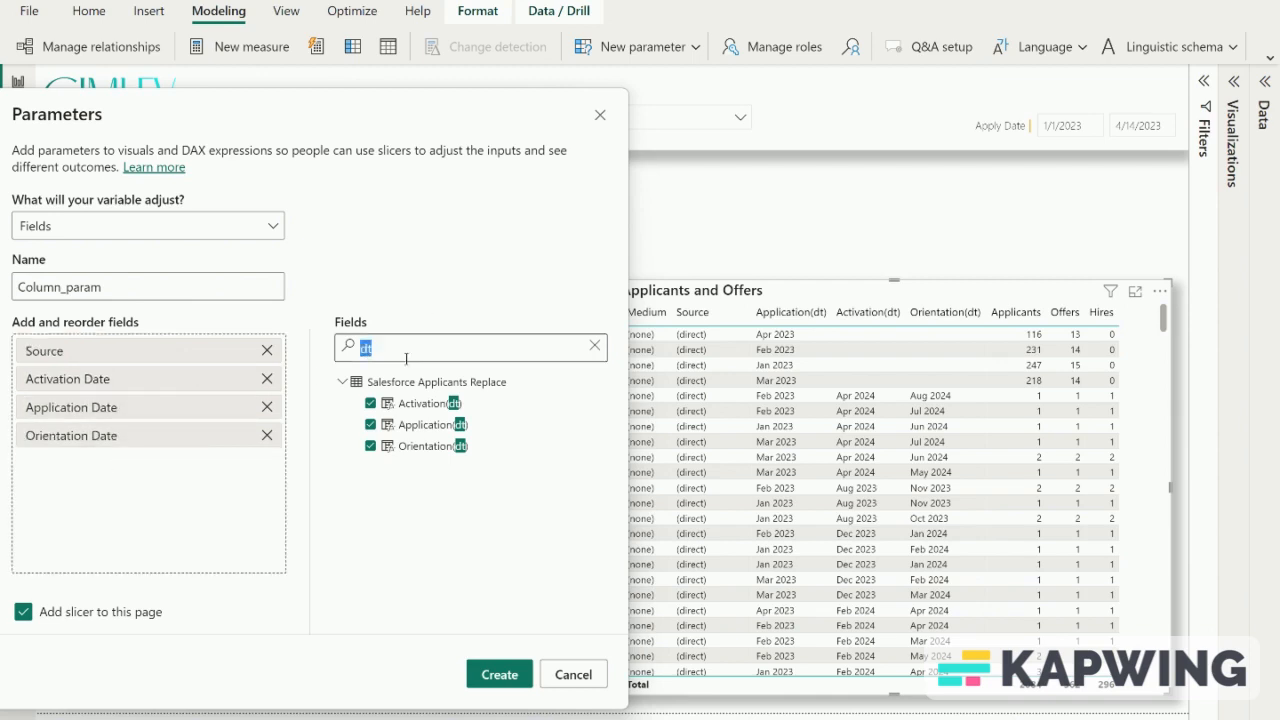
text(medi)
click(370, 404)
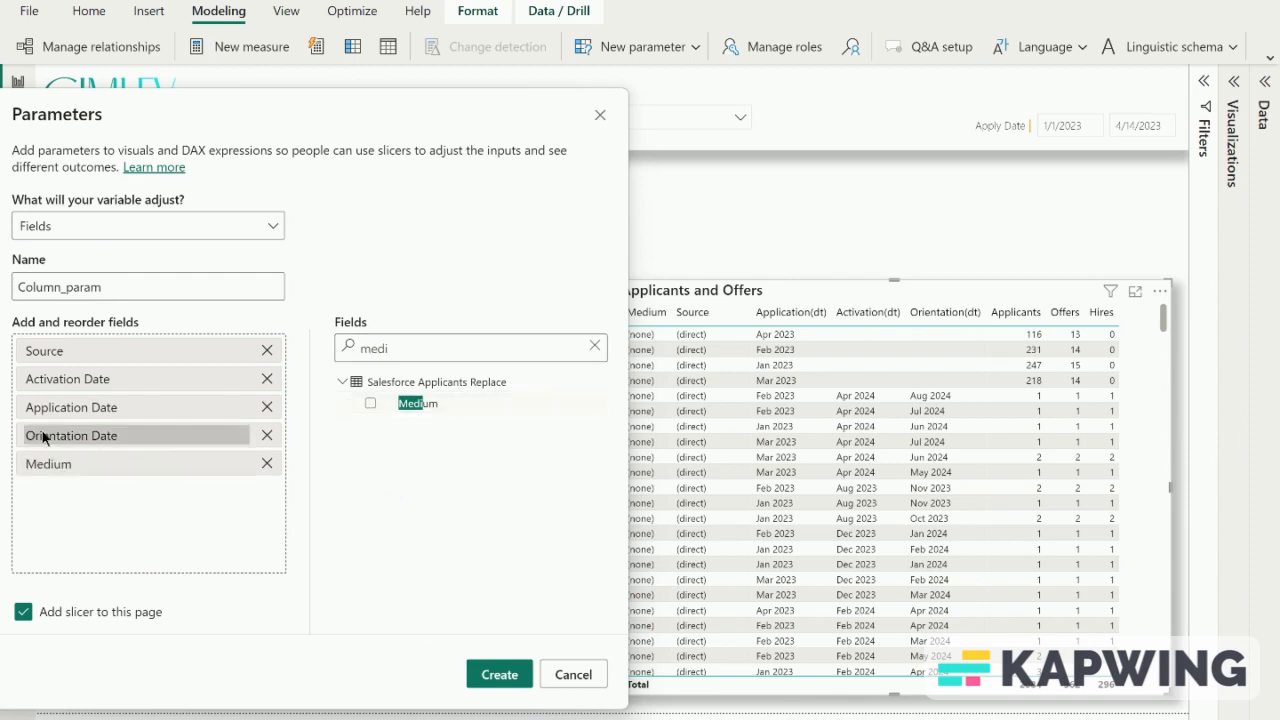
drag(61, 468, 66, 344)
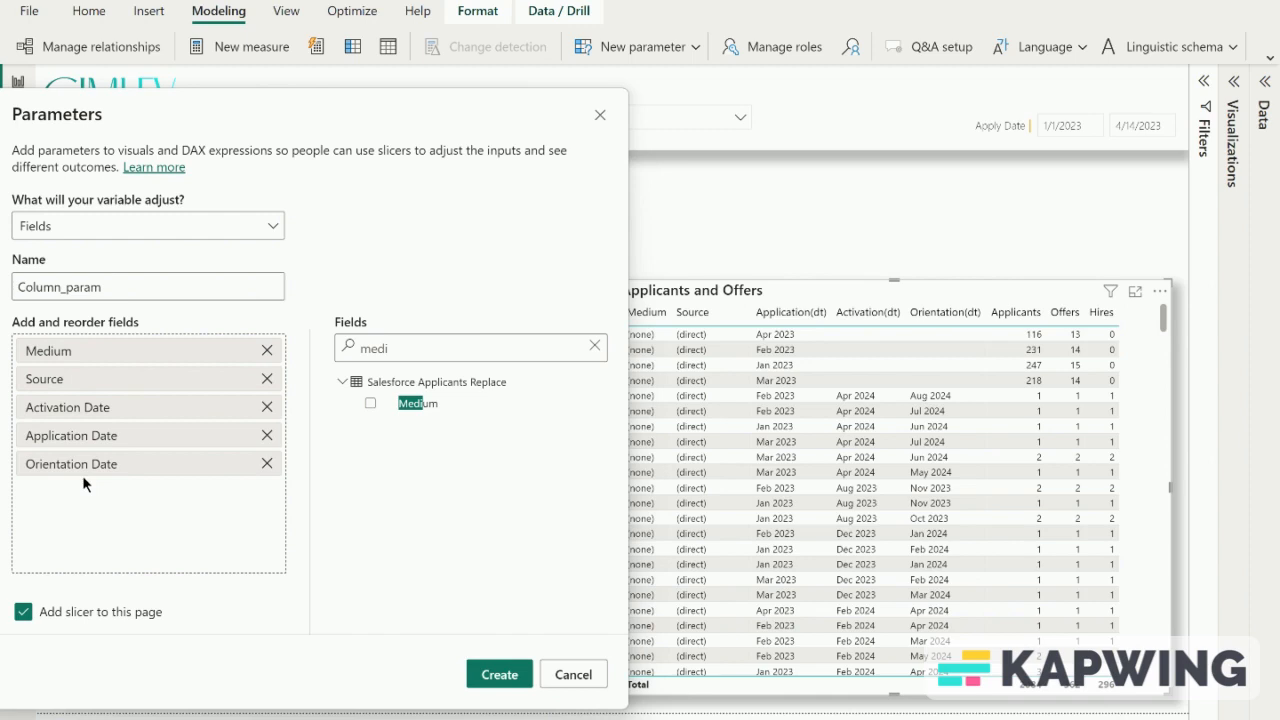
click(45, 287)
click(517, 668)
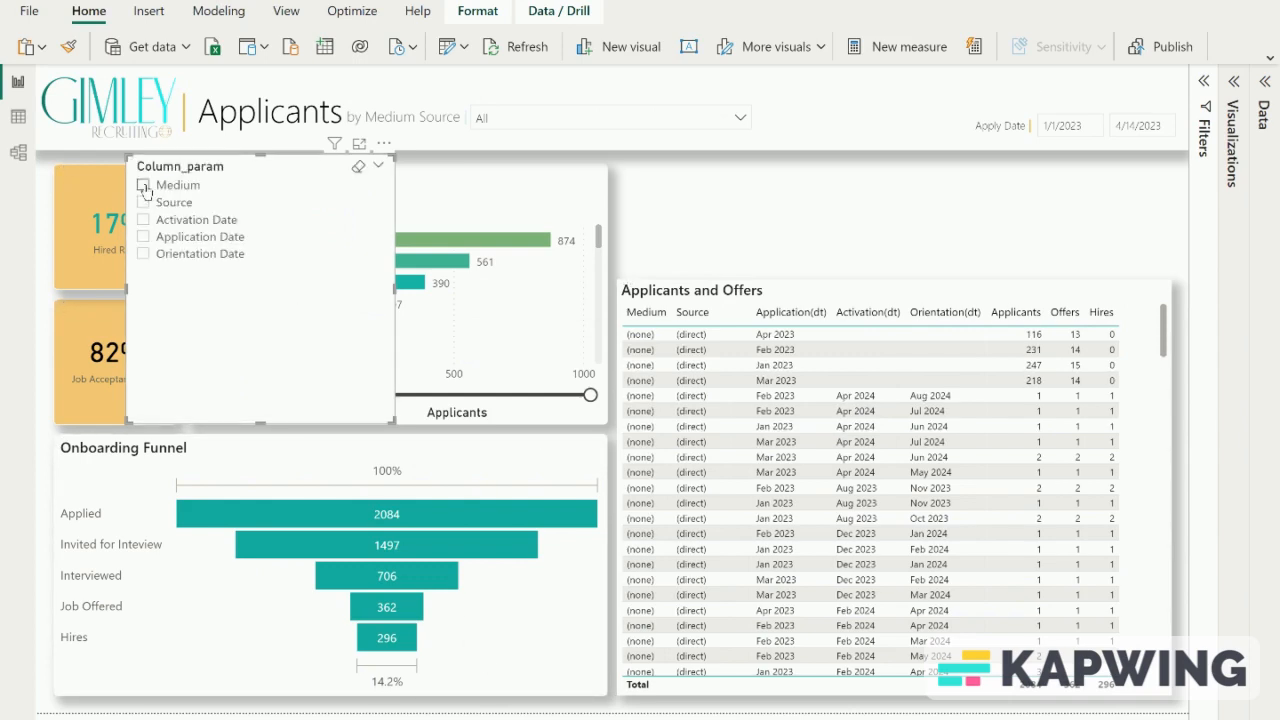
- Try the Medium and Source options in the Column_param slicer and clear the selection
click(144, 186)
click(143, 202)
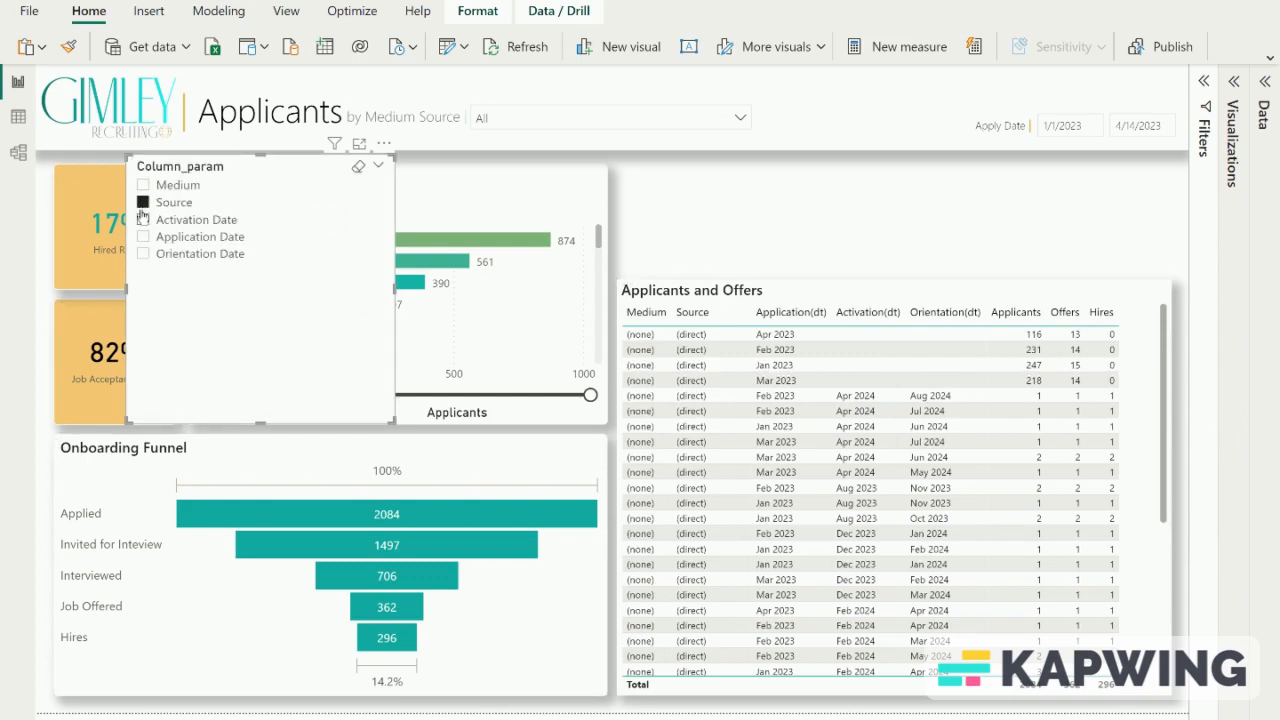
click(143, 203)
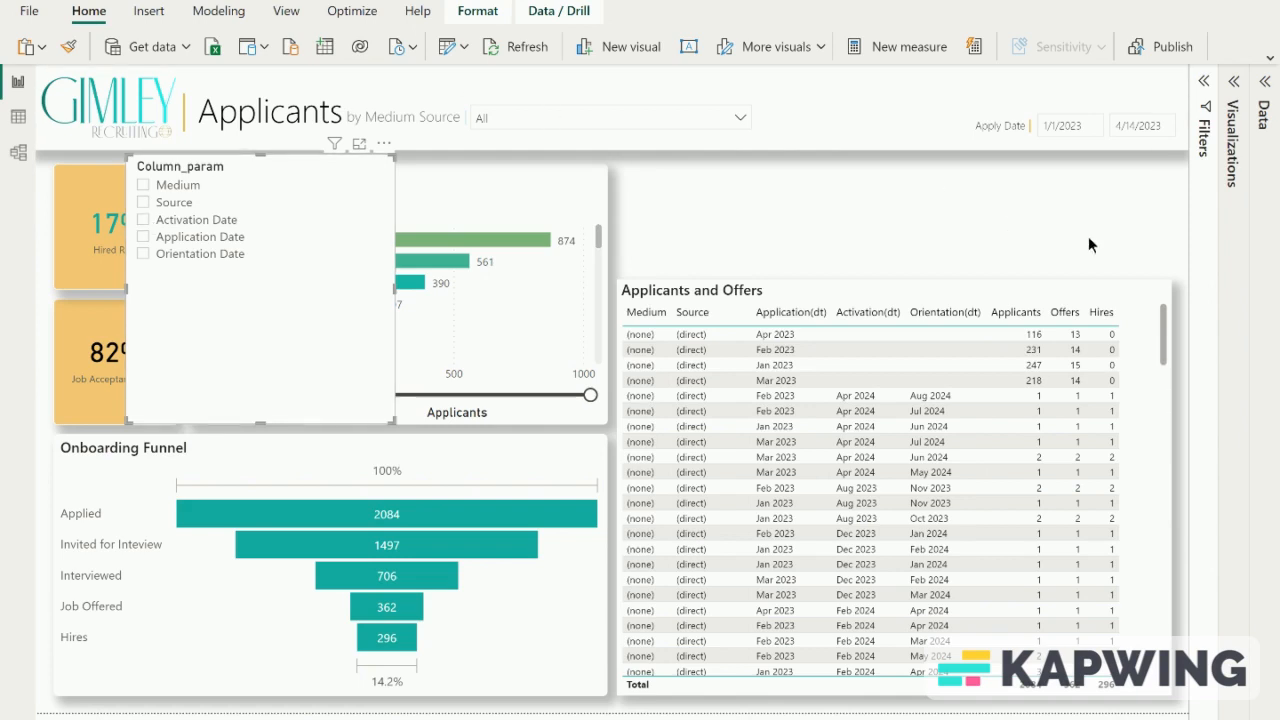
- Add the Column_param field as the first column of the Applicants and Offers table
click(1152, 400)
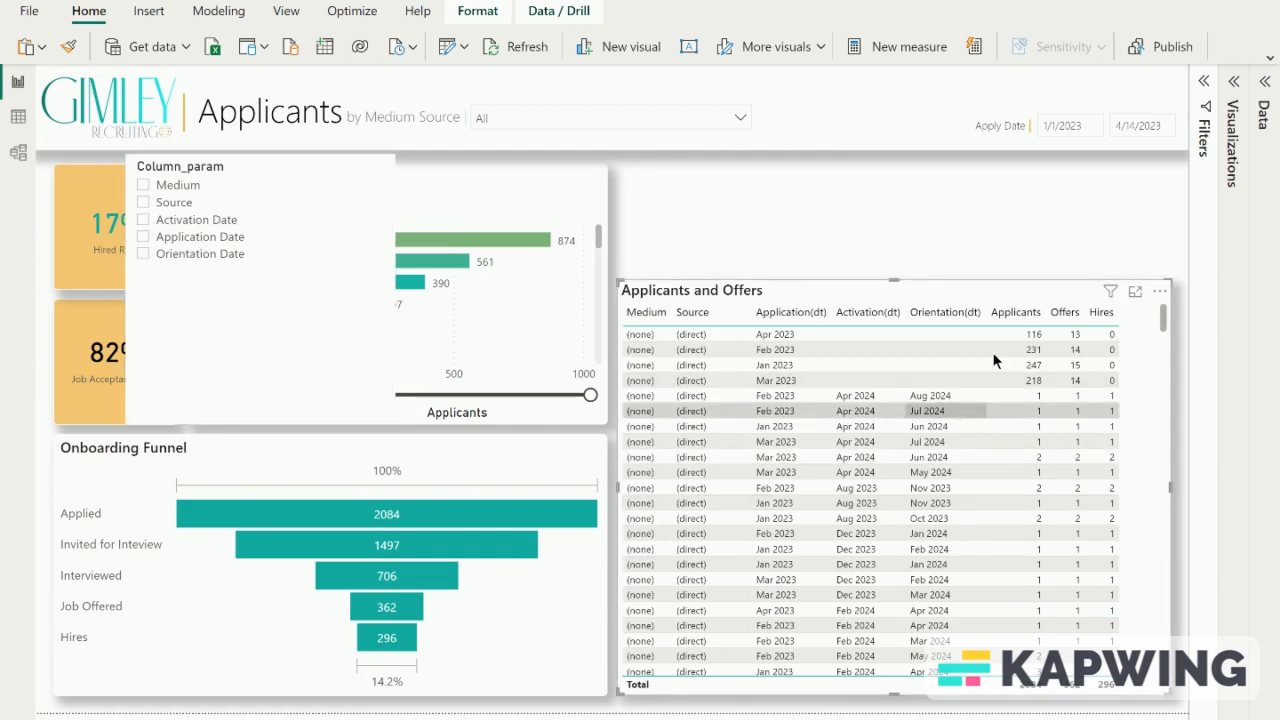
click(1232, 86)
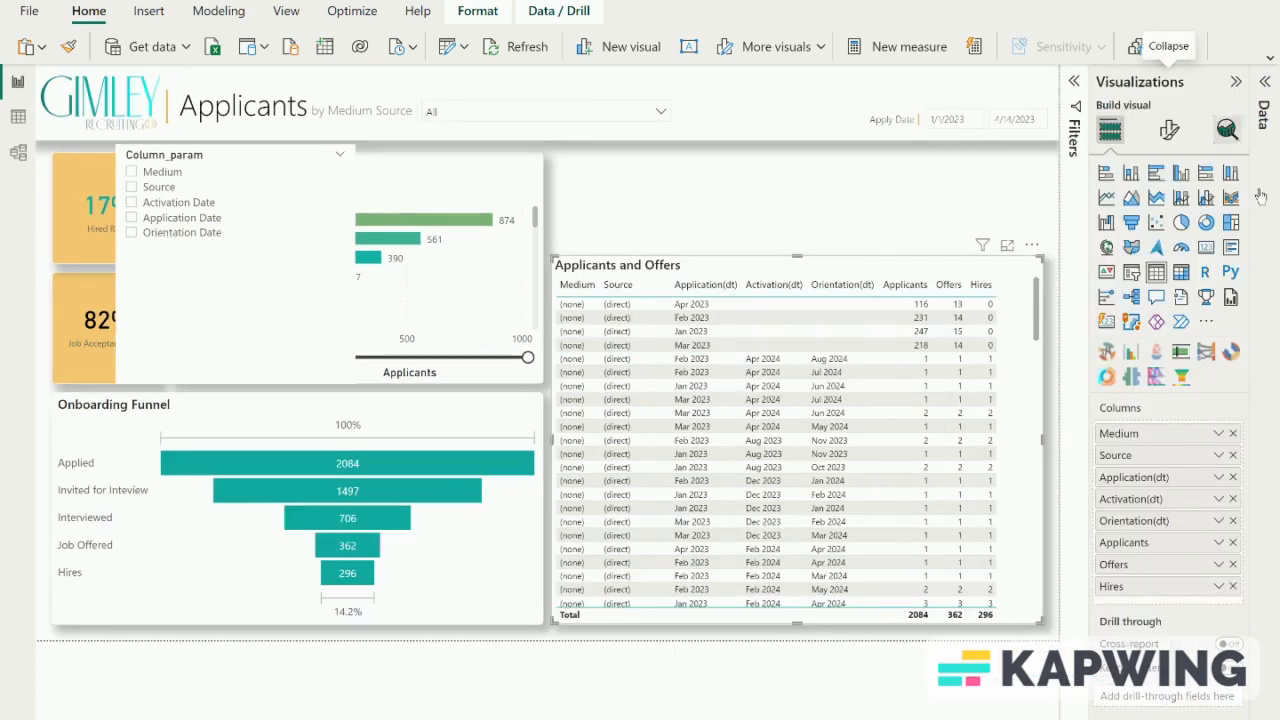
click(1266, 86)
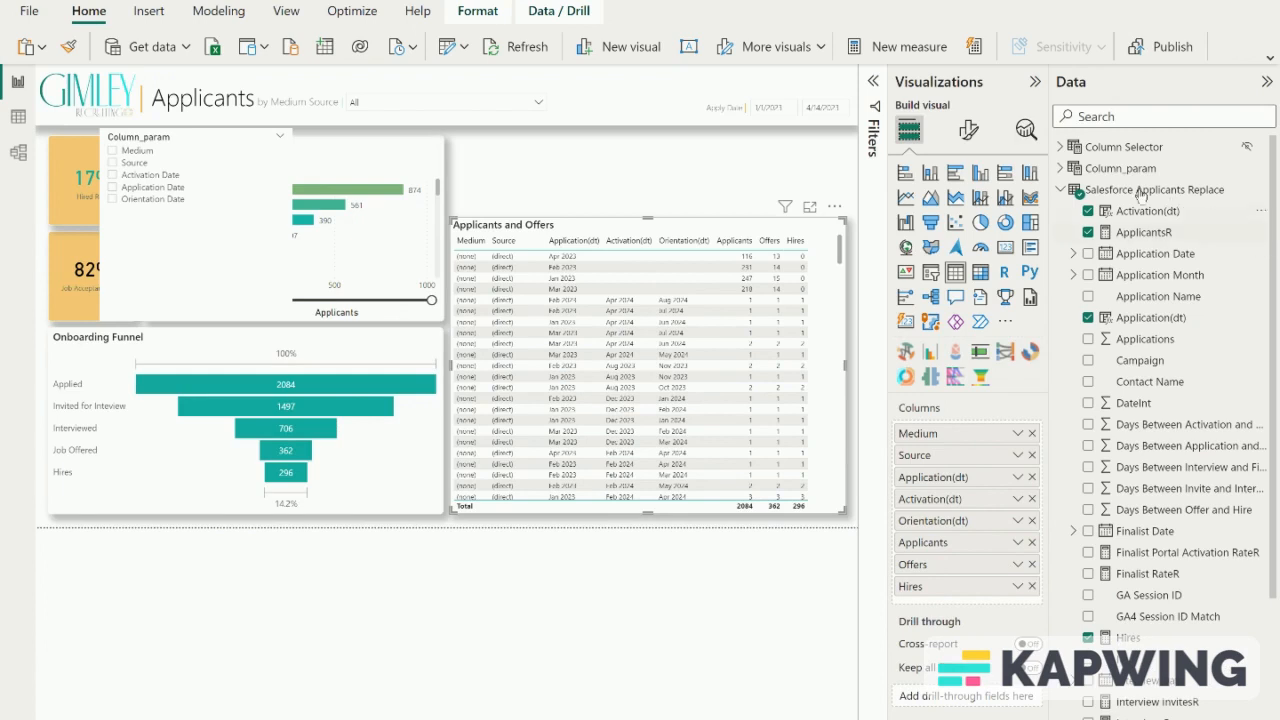
click(1060, 168)
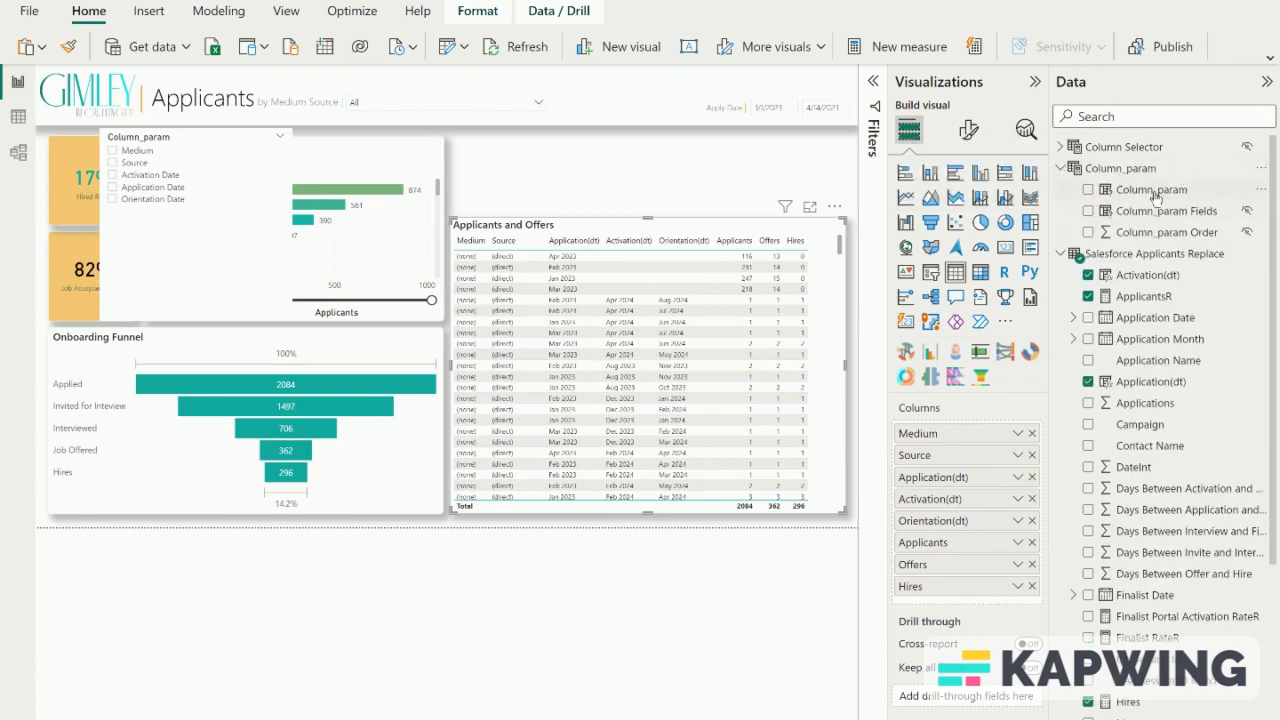
drag(1155, 196, 984, 434)
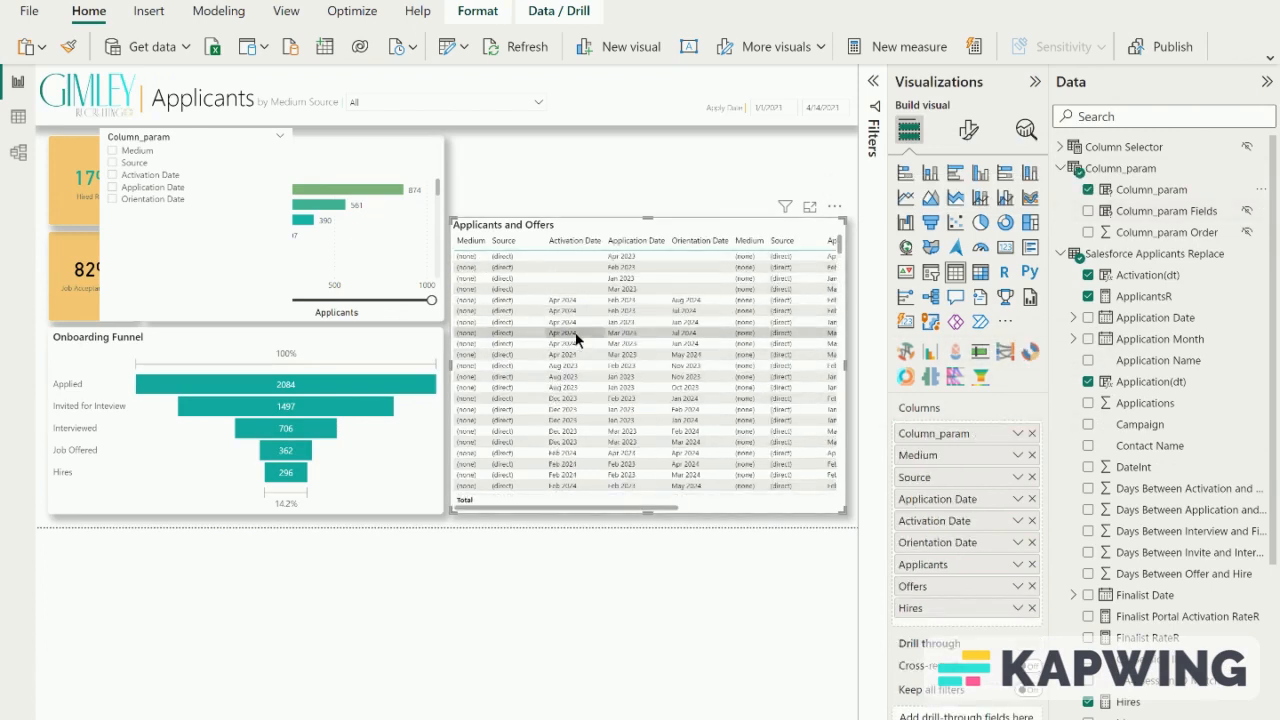
- Remove the separate Medium, Source, Application Date, Activation Date and Orientation Date columns from the table, keeping Column_param and the measures
scroll(737, 343, right, 3)
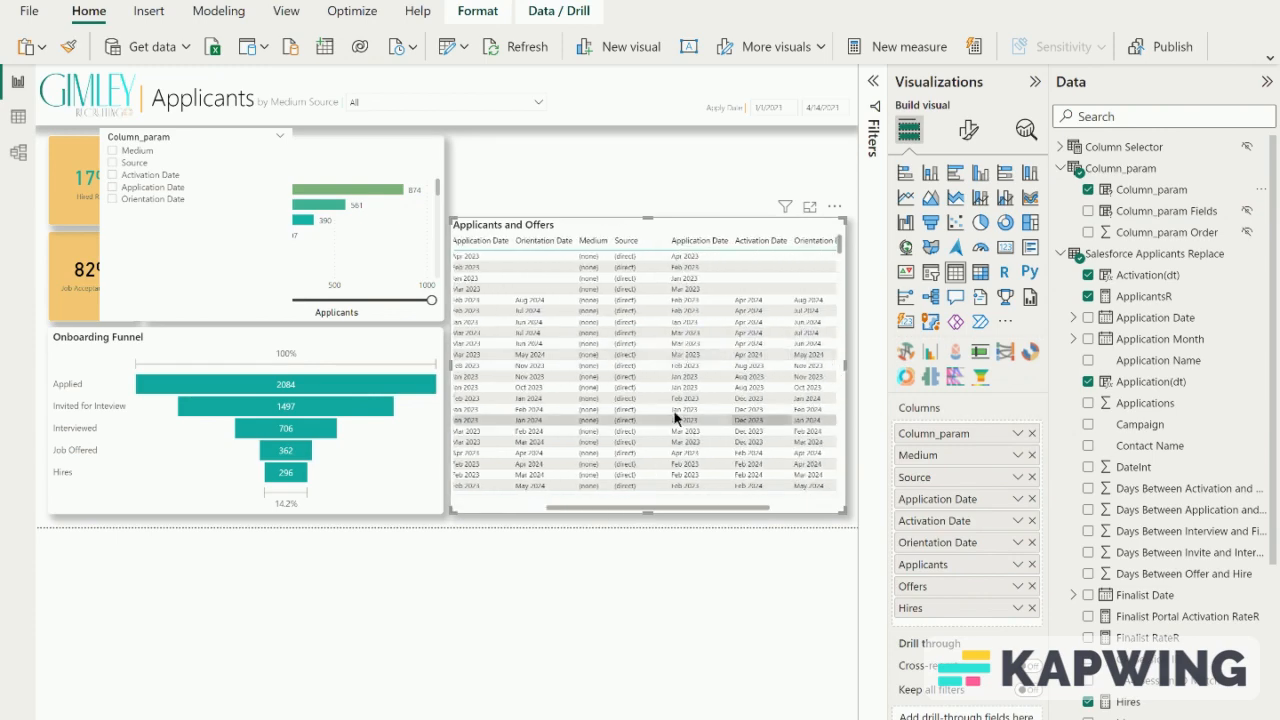
scroll(675, 418, left, 3)
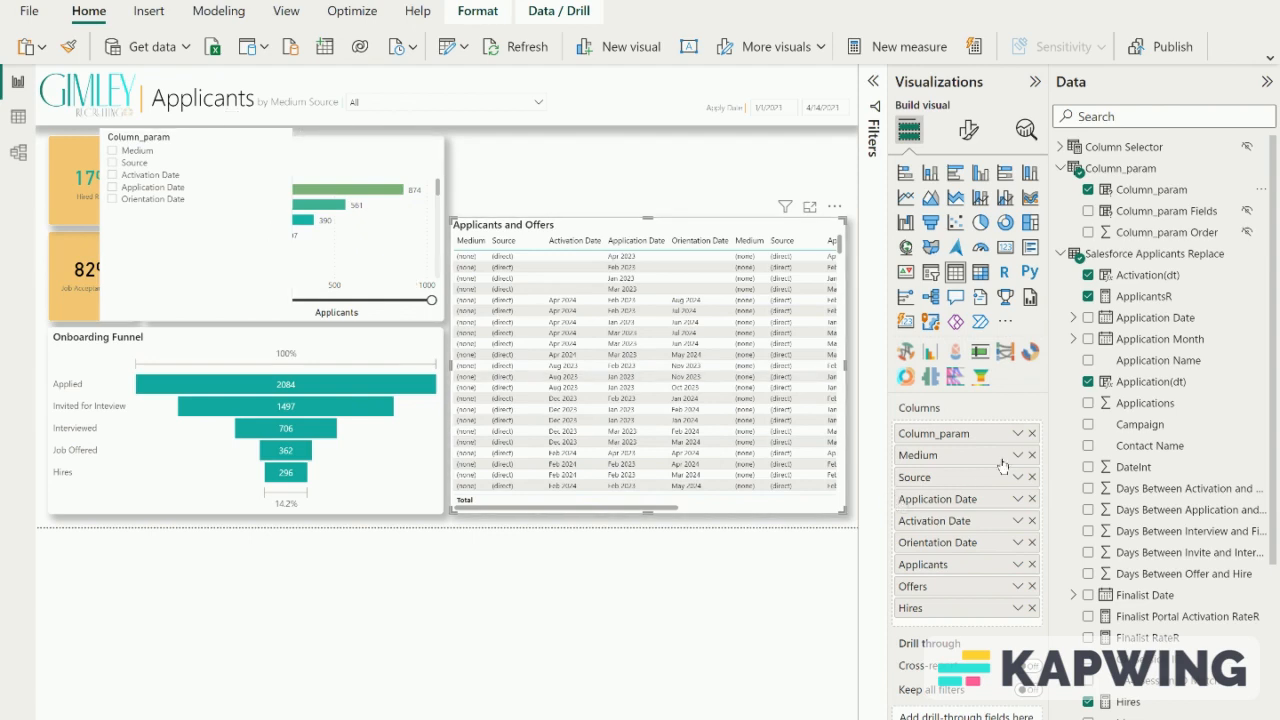
click(1032, 456)
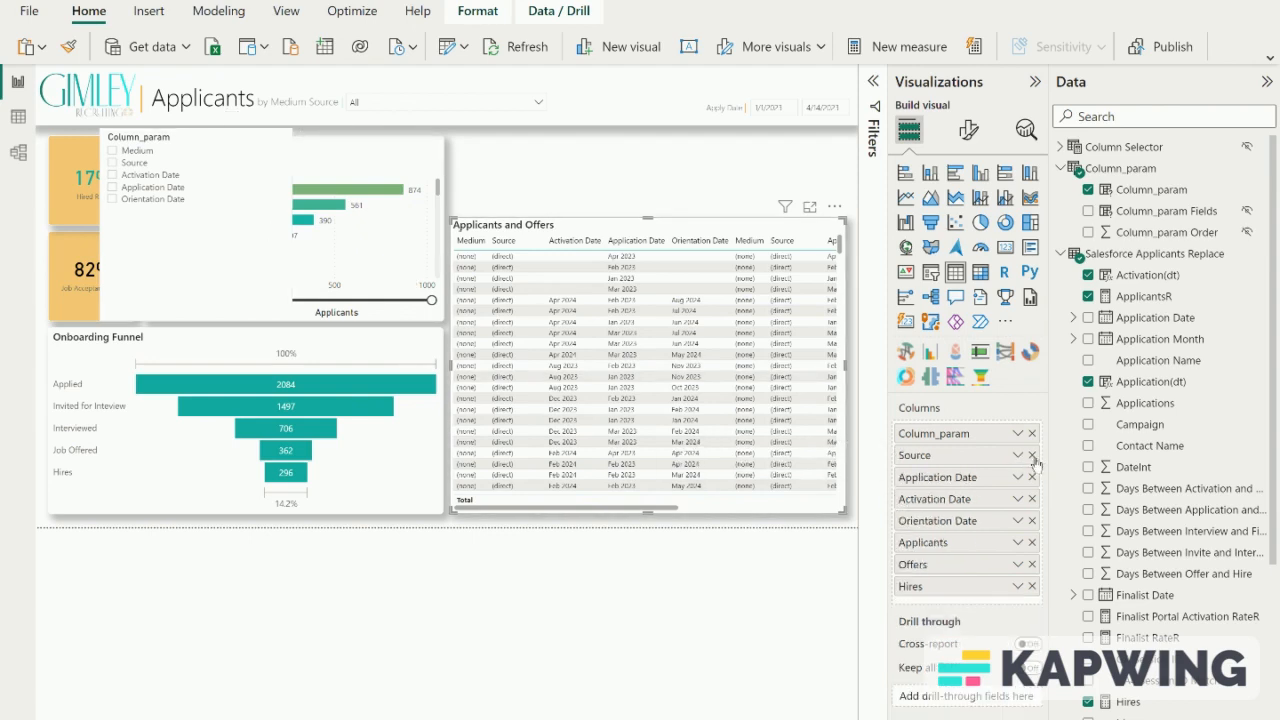
click(1032, 456)
click(1032, 456)
click(1032, 455)
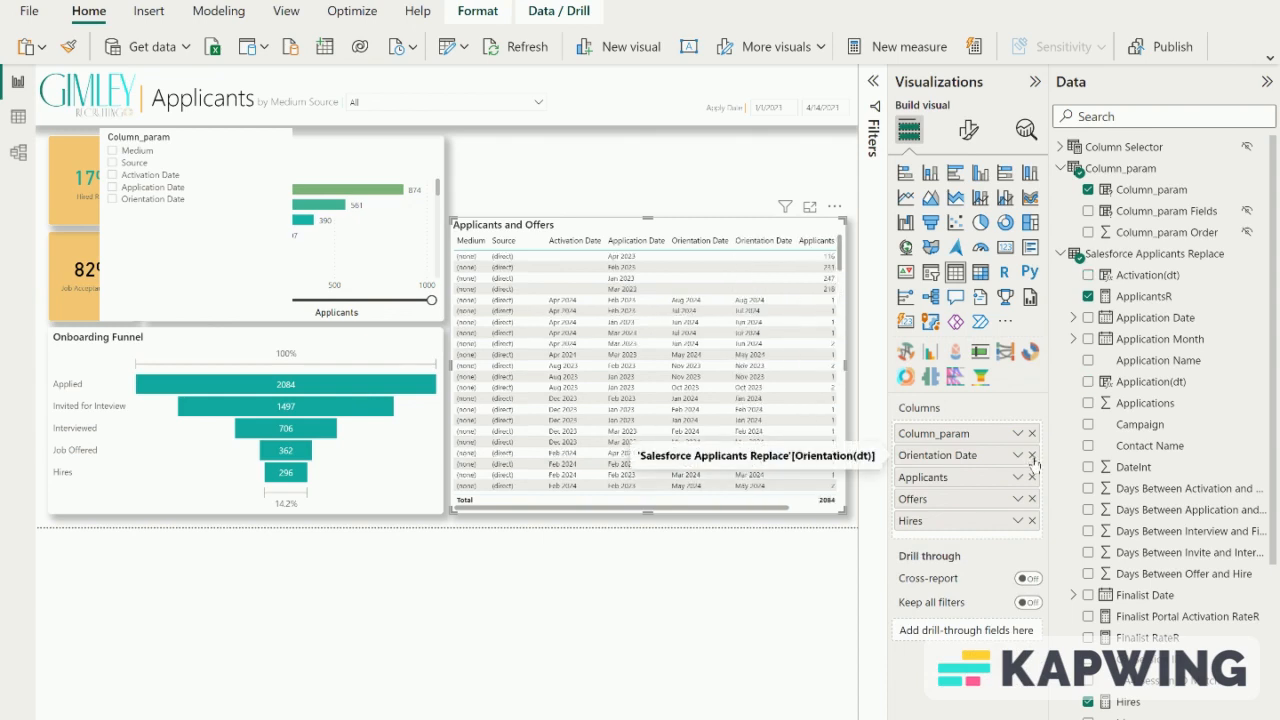
click(1032, 455)
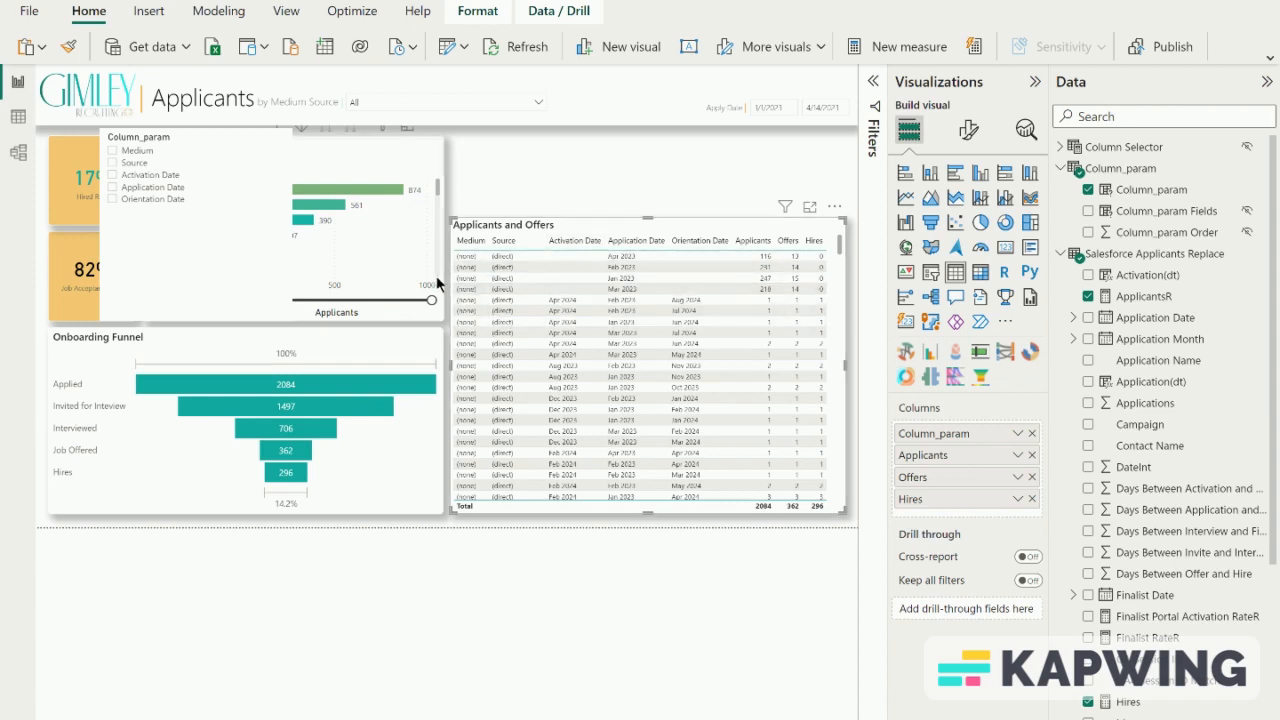
- Select Medium in the Column_param slicer and fit the slicer into the space above the Applicants and Offers table, matching its width
click(136, 157)
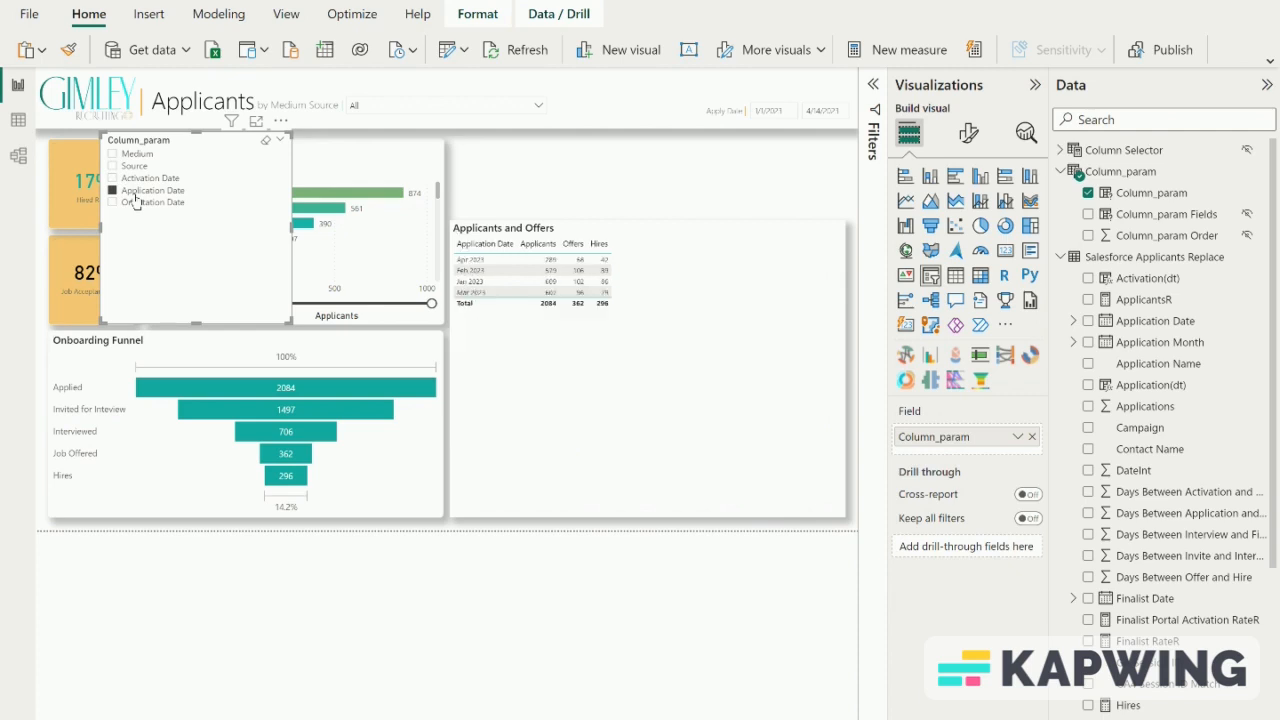
click(134, 155)
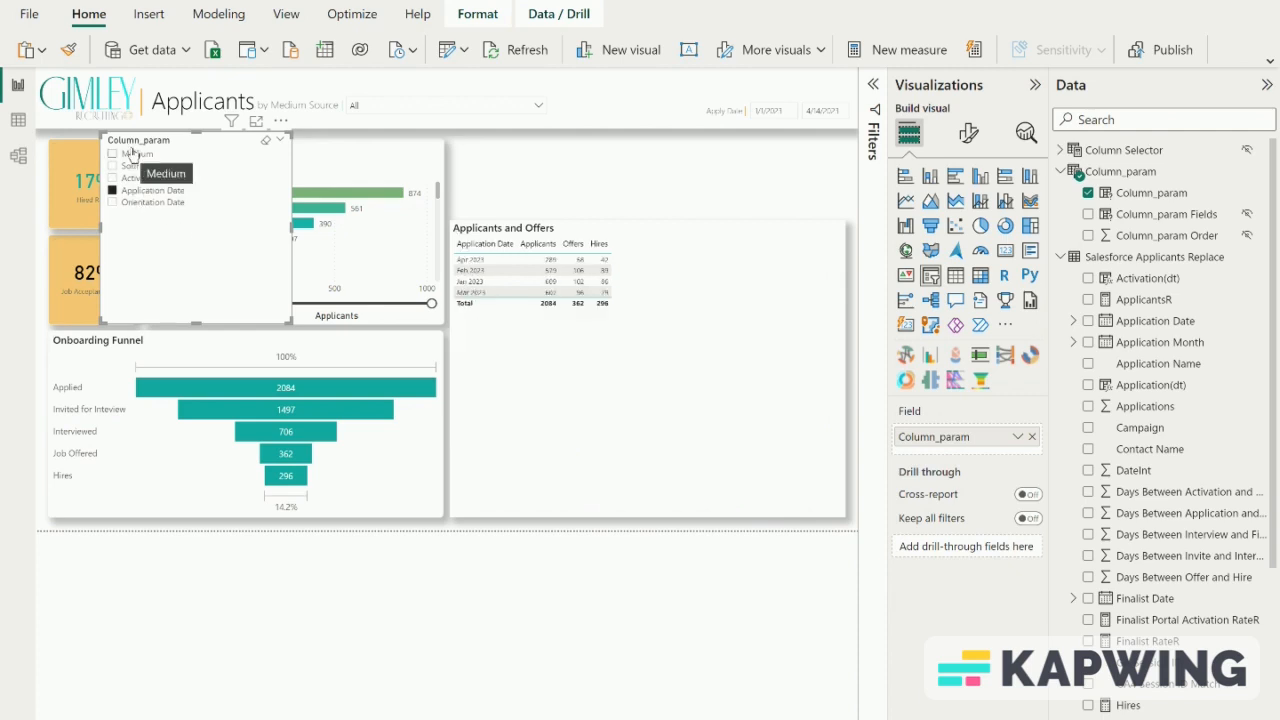
drag(184, 148, 556, 160)
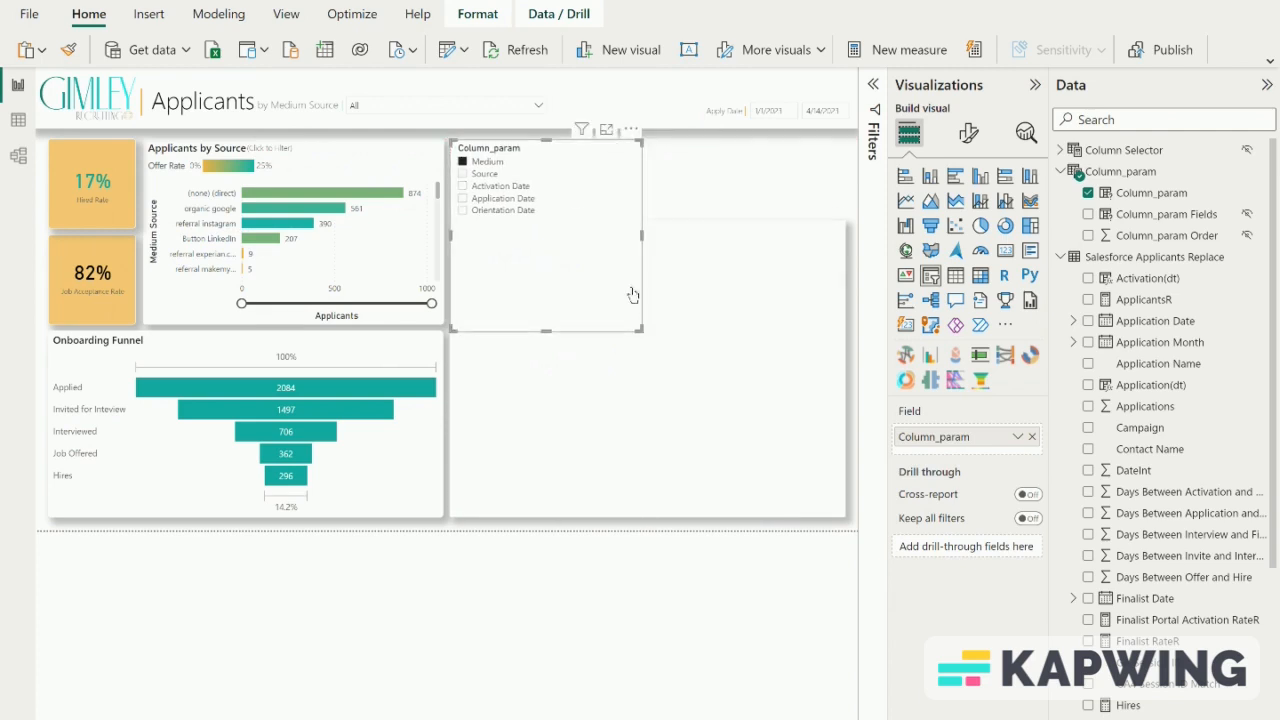
drag(645, 238, 845, 197)
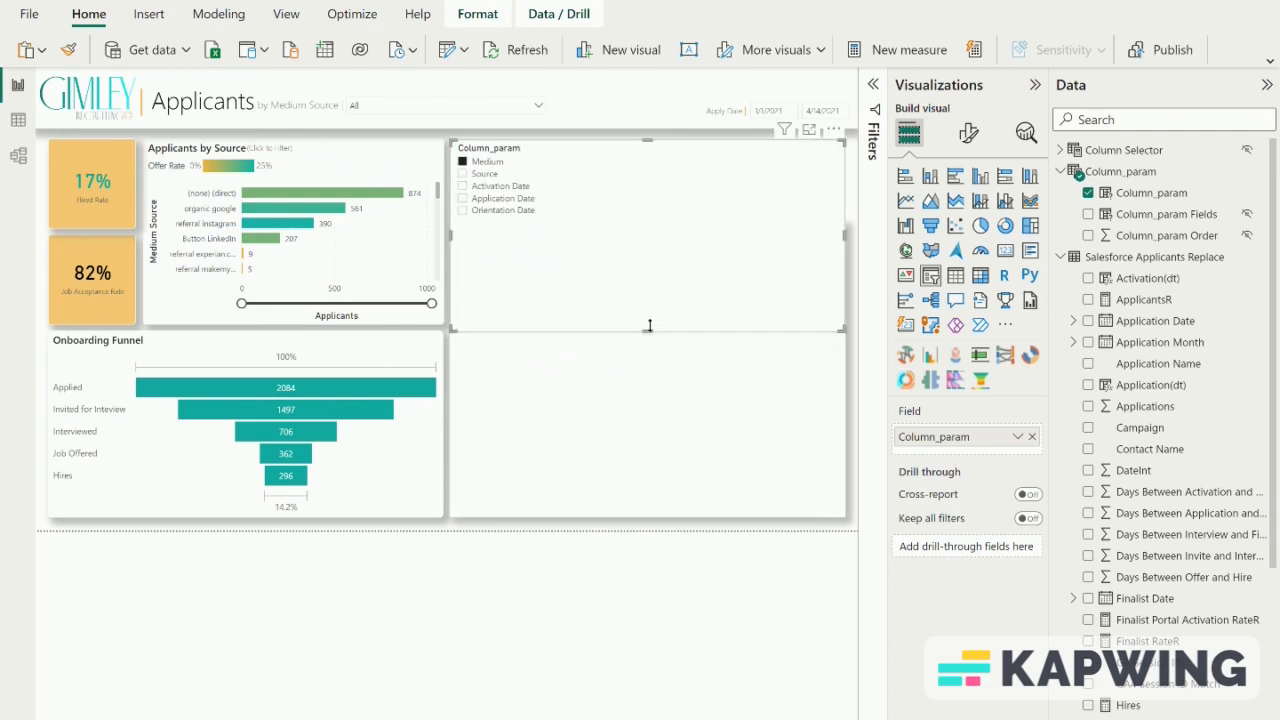
drag(652, 329, 644, 206)
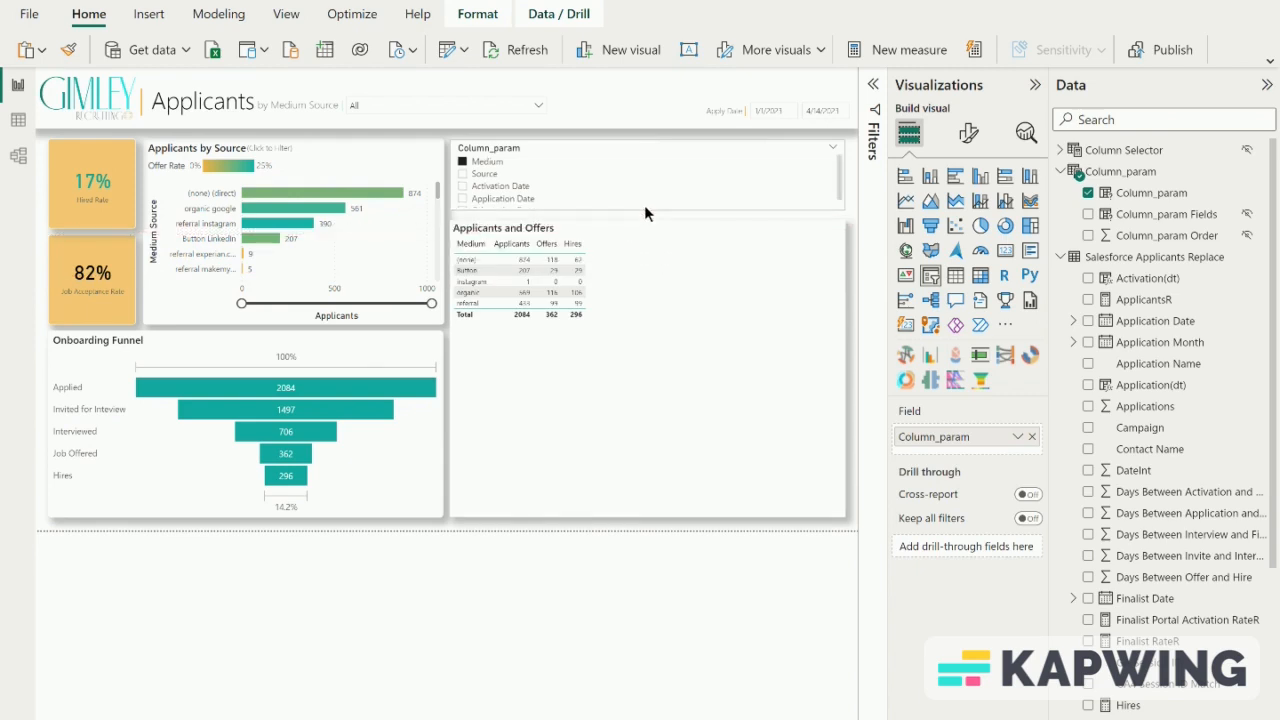
- Set the Column_param slicer's style to Tile and switch its selection from Medium to Source
click(968, 134)
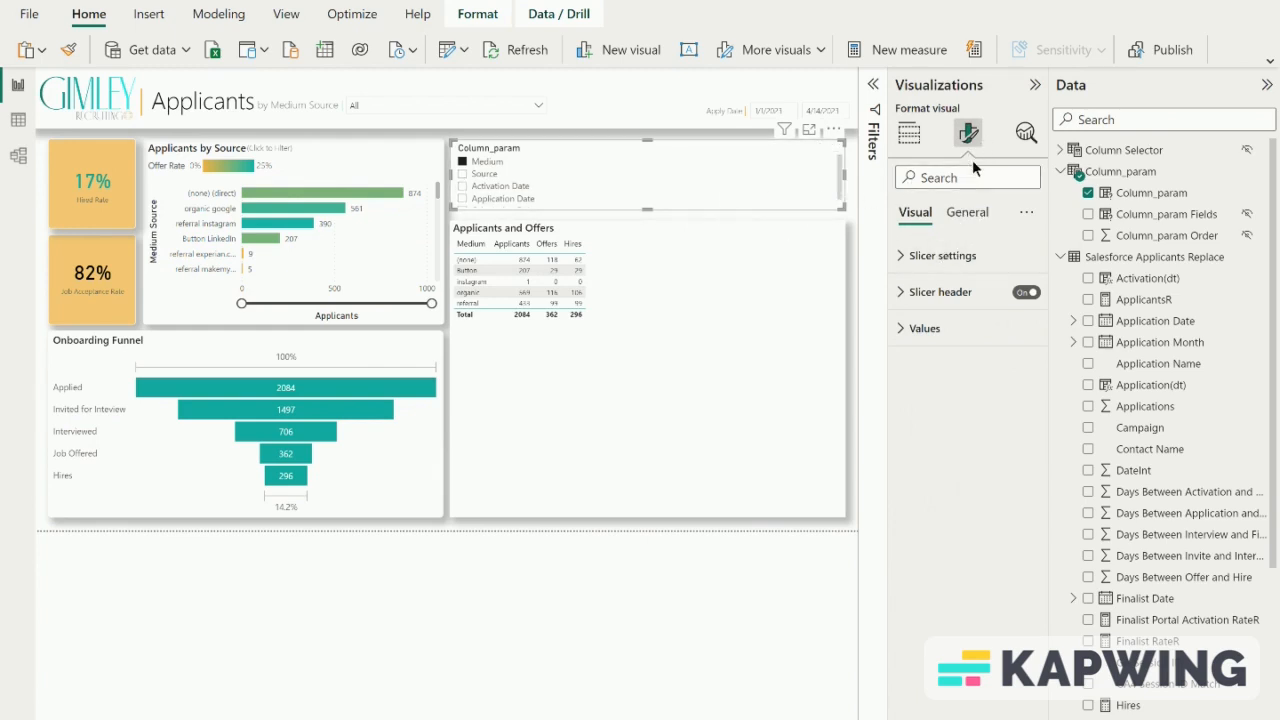
click(906, 256)
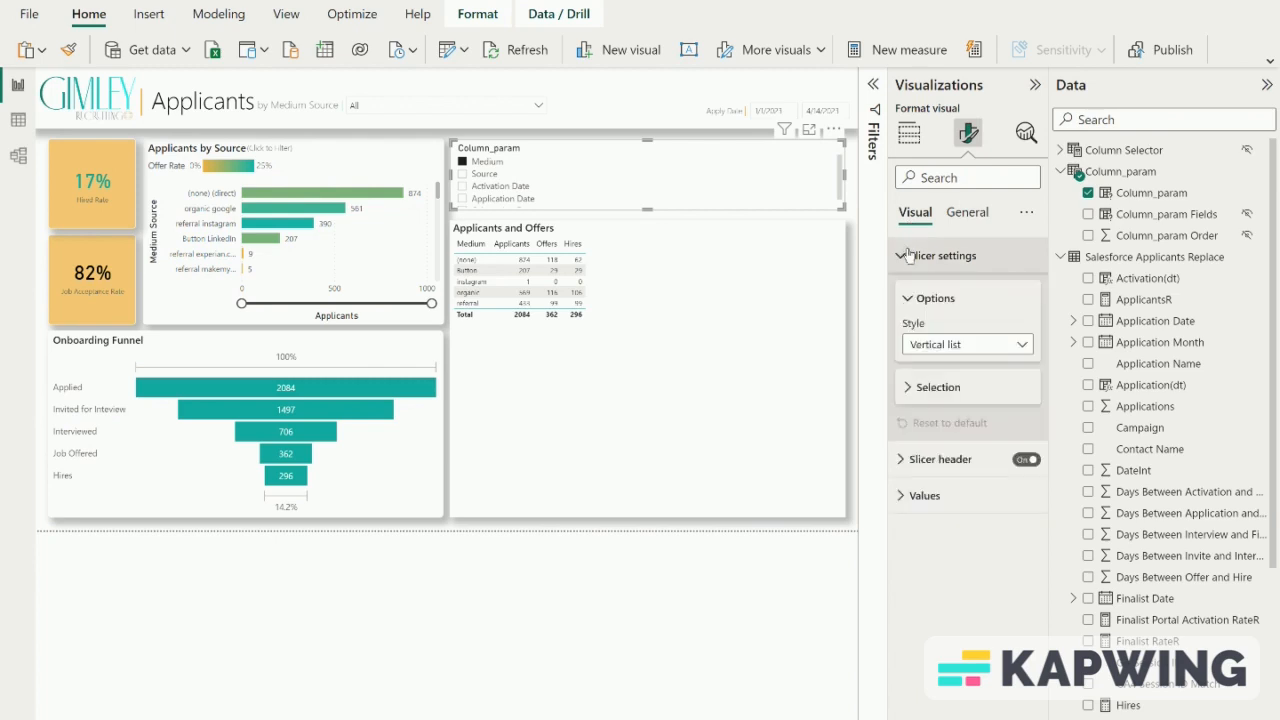
click(960, 345)
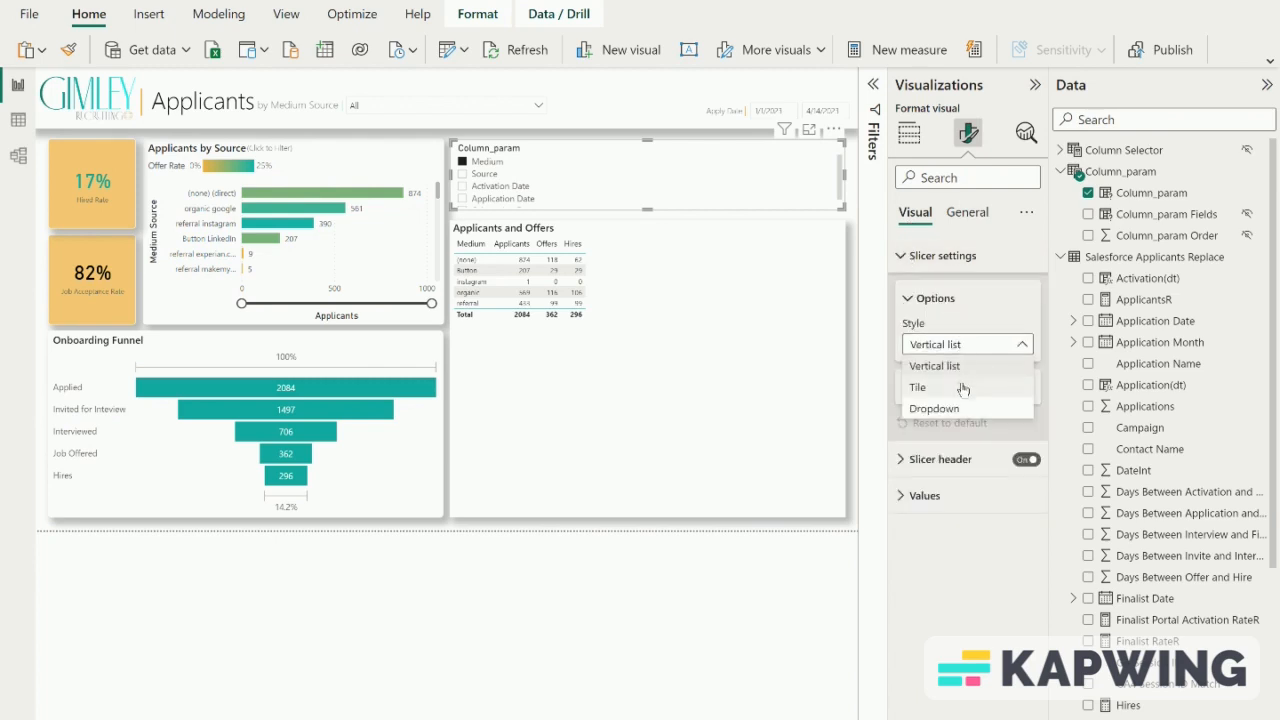
click(963, 387)
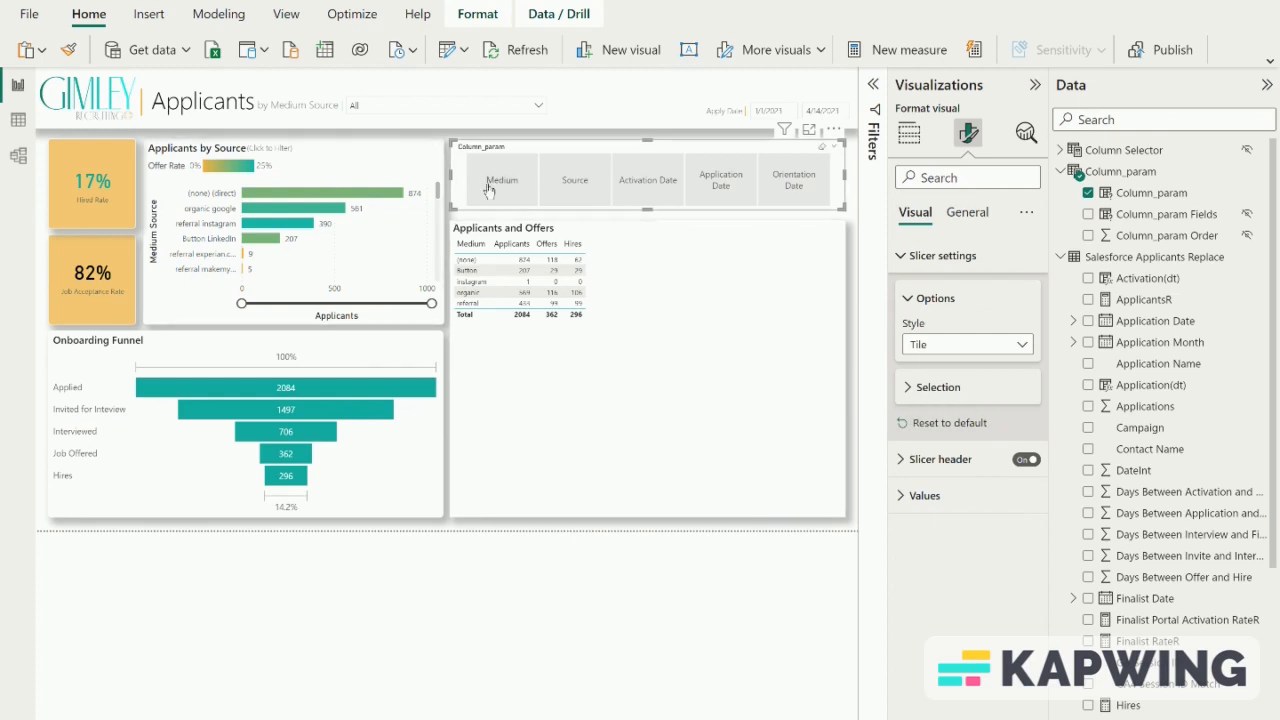
click(530, 192)
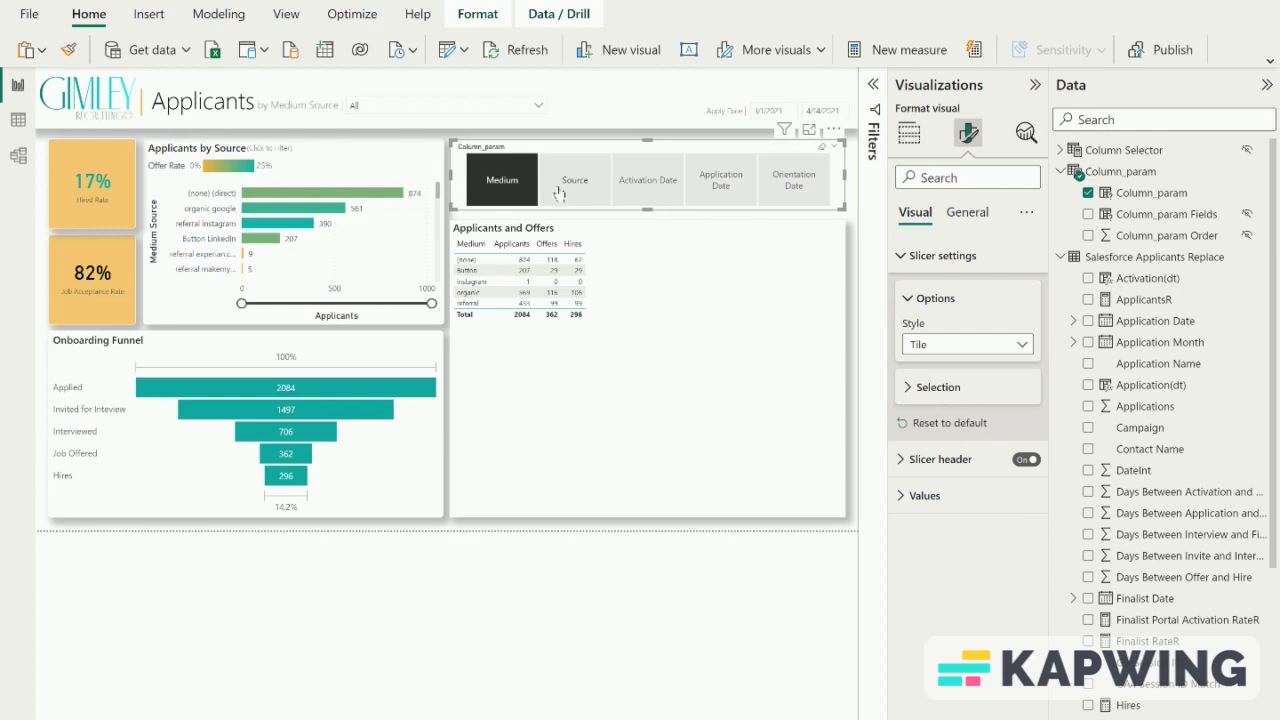
click(570, 193)
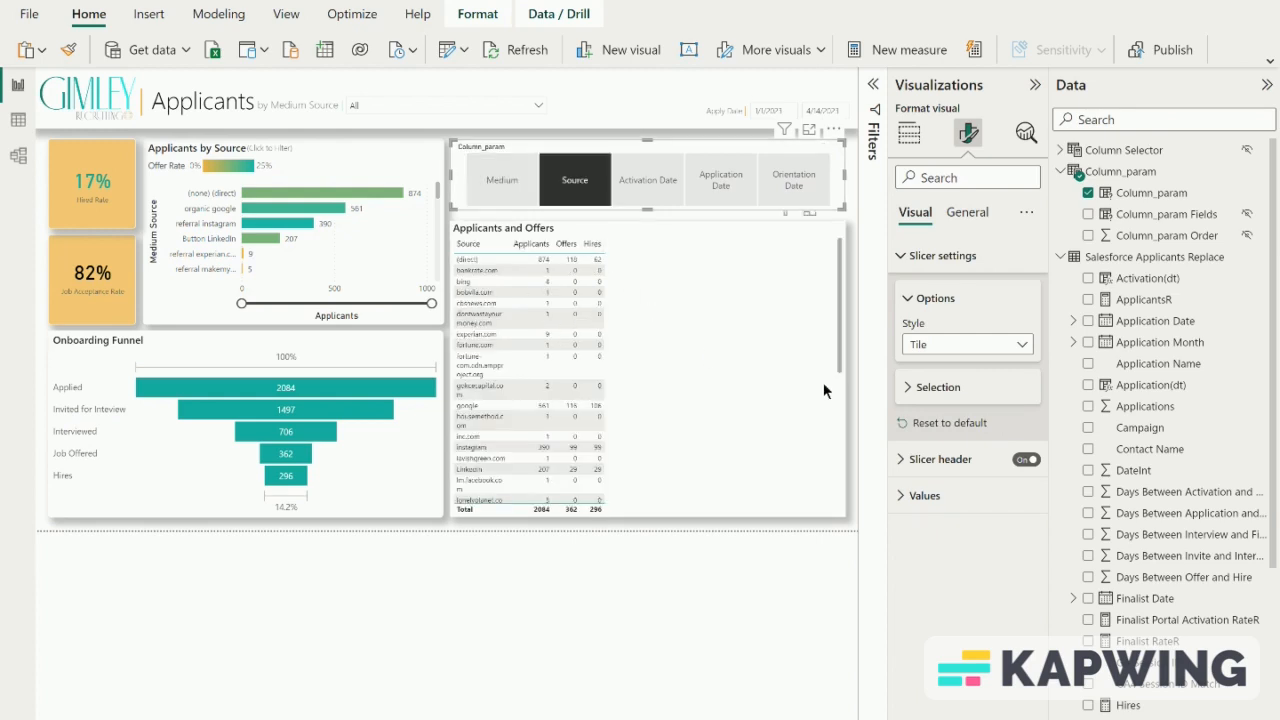
- Turn off multi-selection with CTRL in the Column_param slicer's selection settings
click(915, 387)
click(1018, 440)
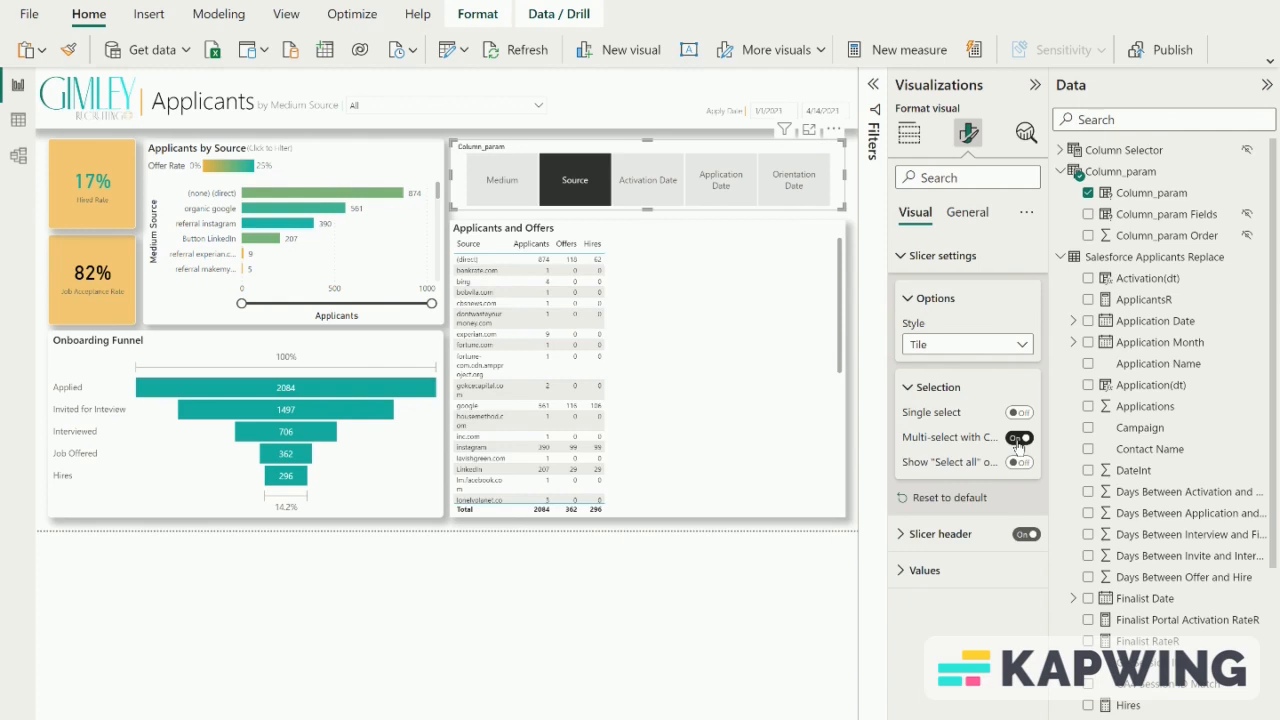
click(1018, 440)
- Add Medium, Activation Date, Application Date and Orientation Date to the Column_param slicer selection and deselect Source
click(497, 181)
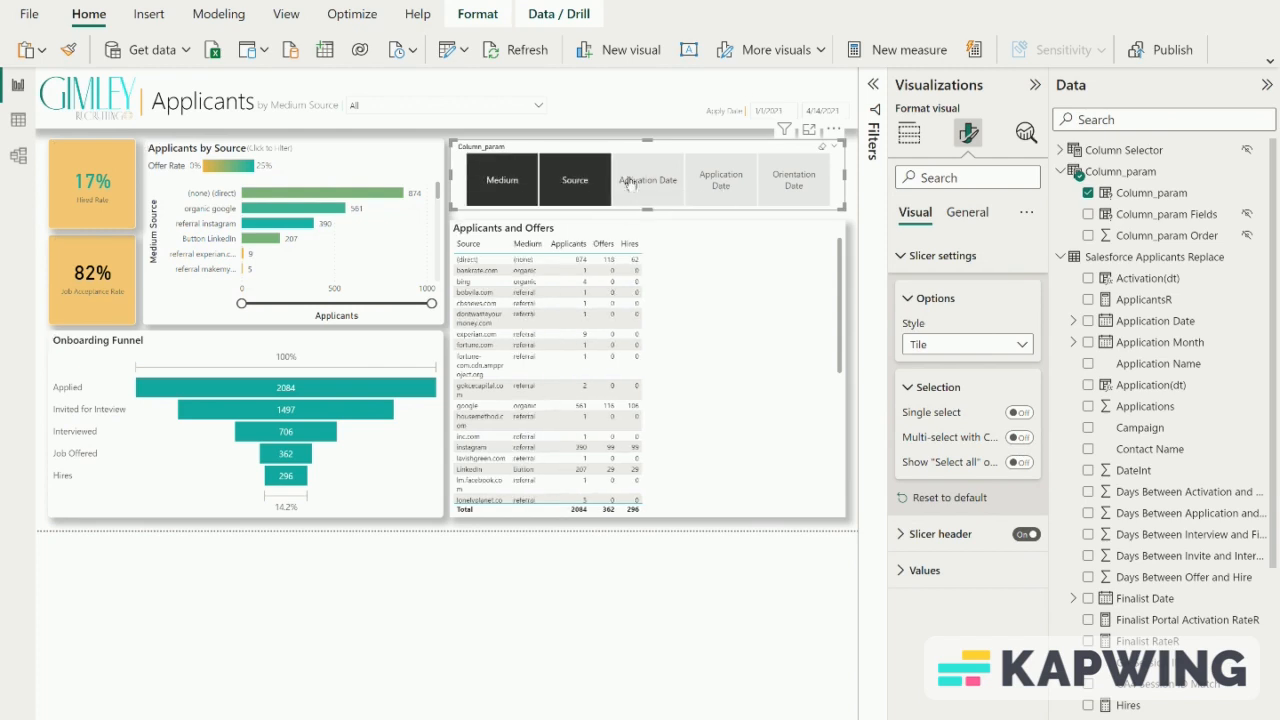
click(628, 183)
click(721, 184)
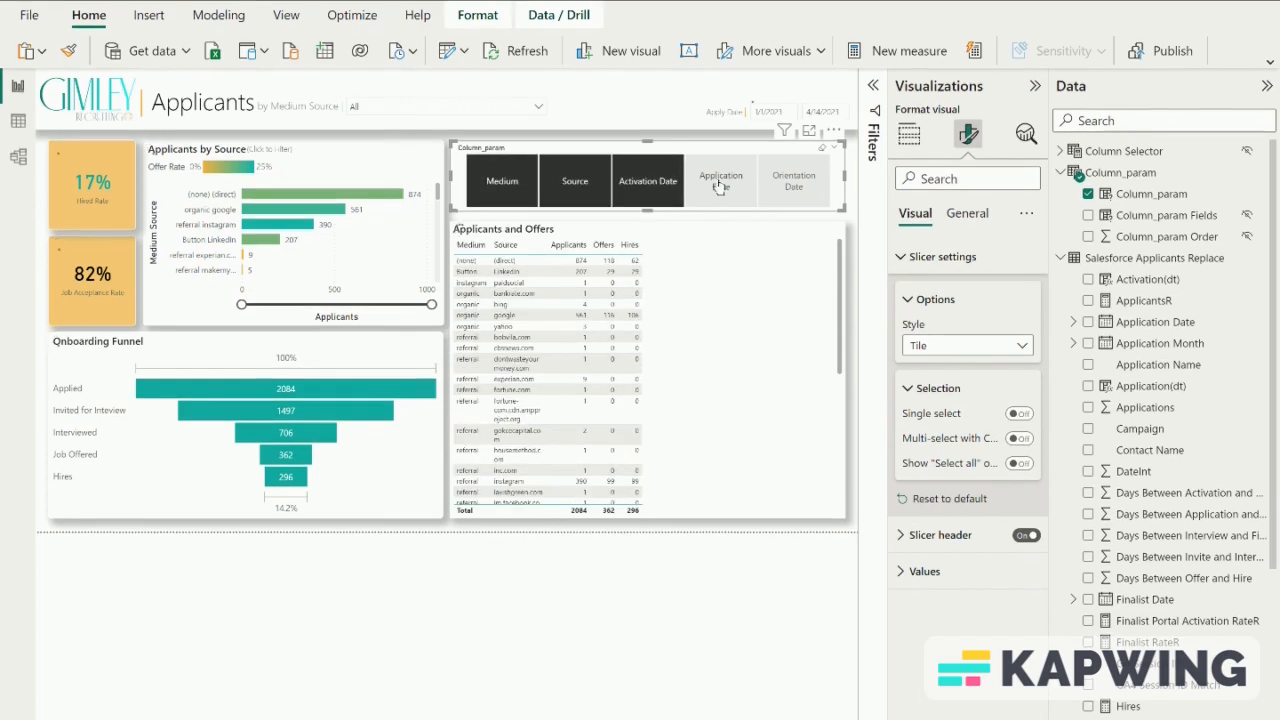
click(791, 193)
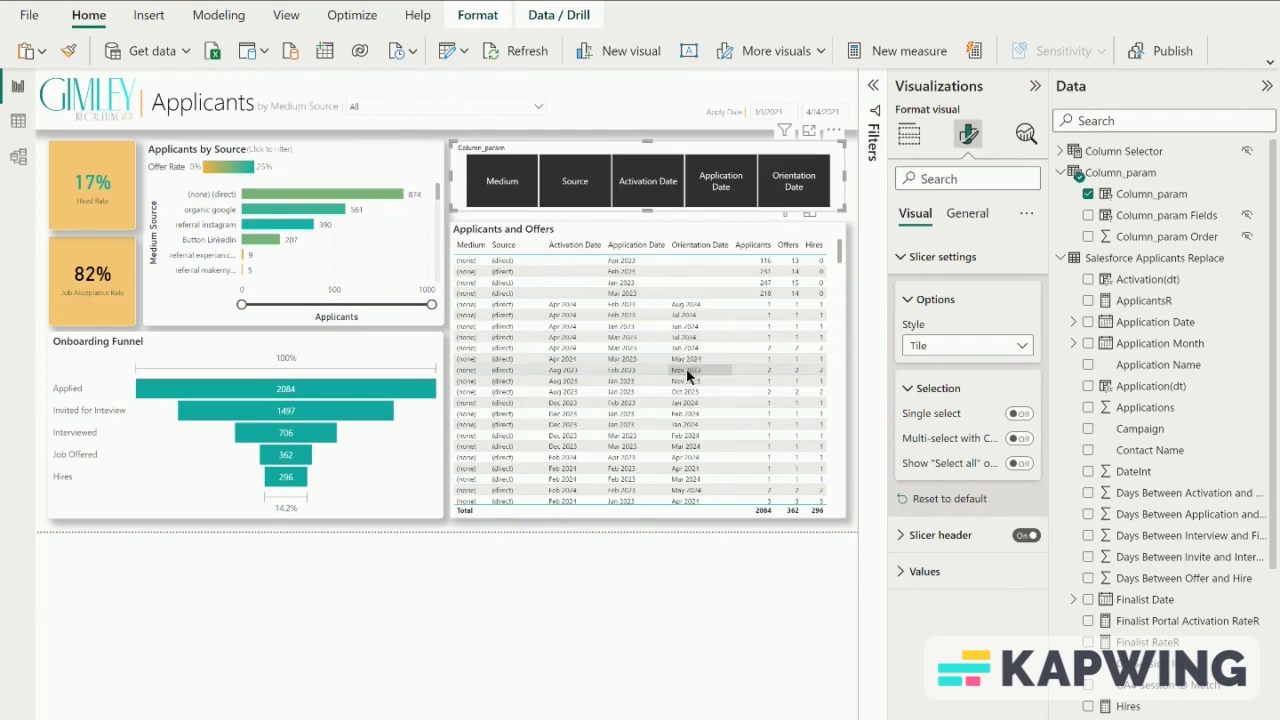
click(578, 194)
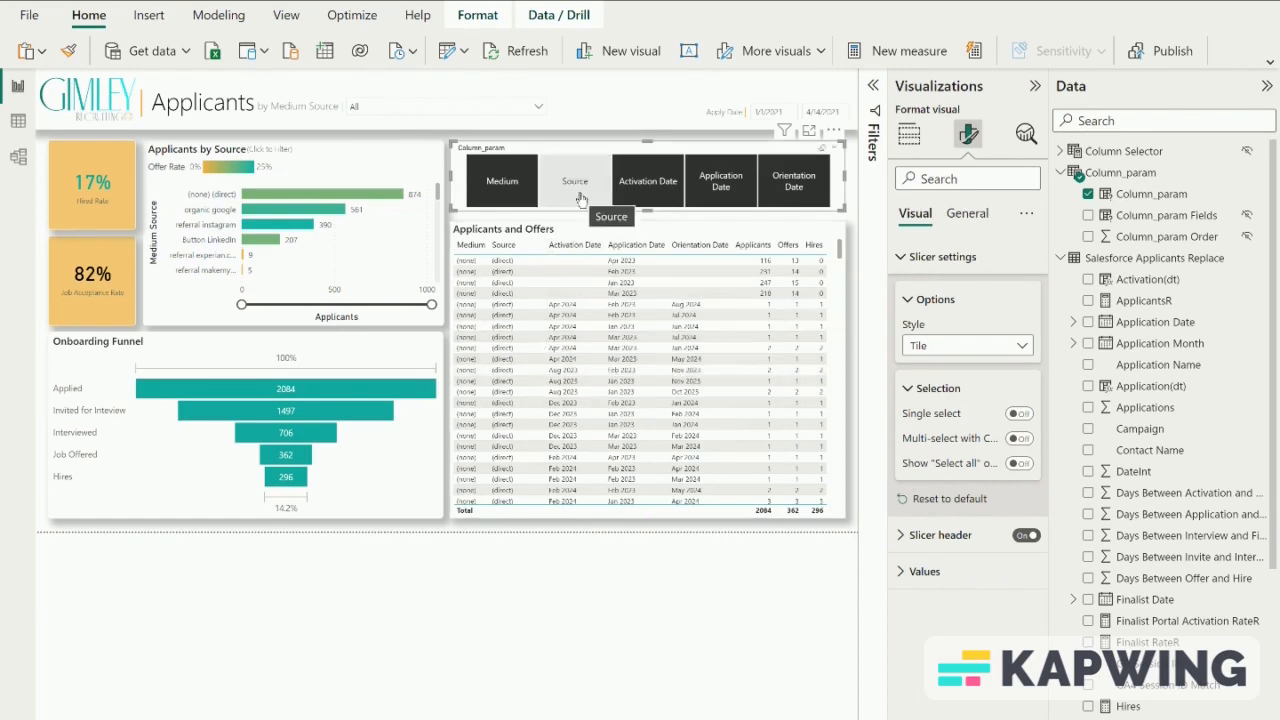